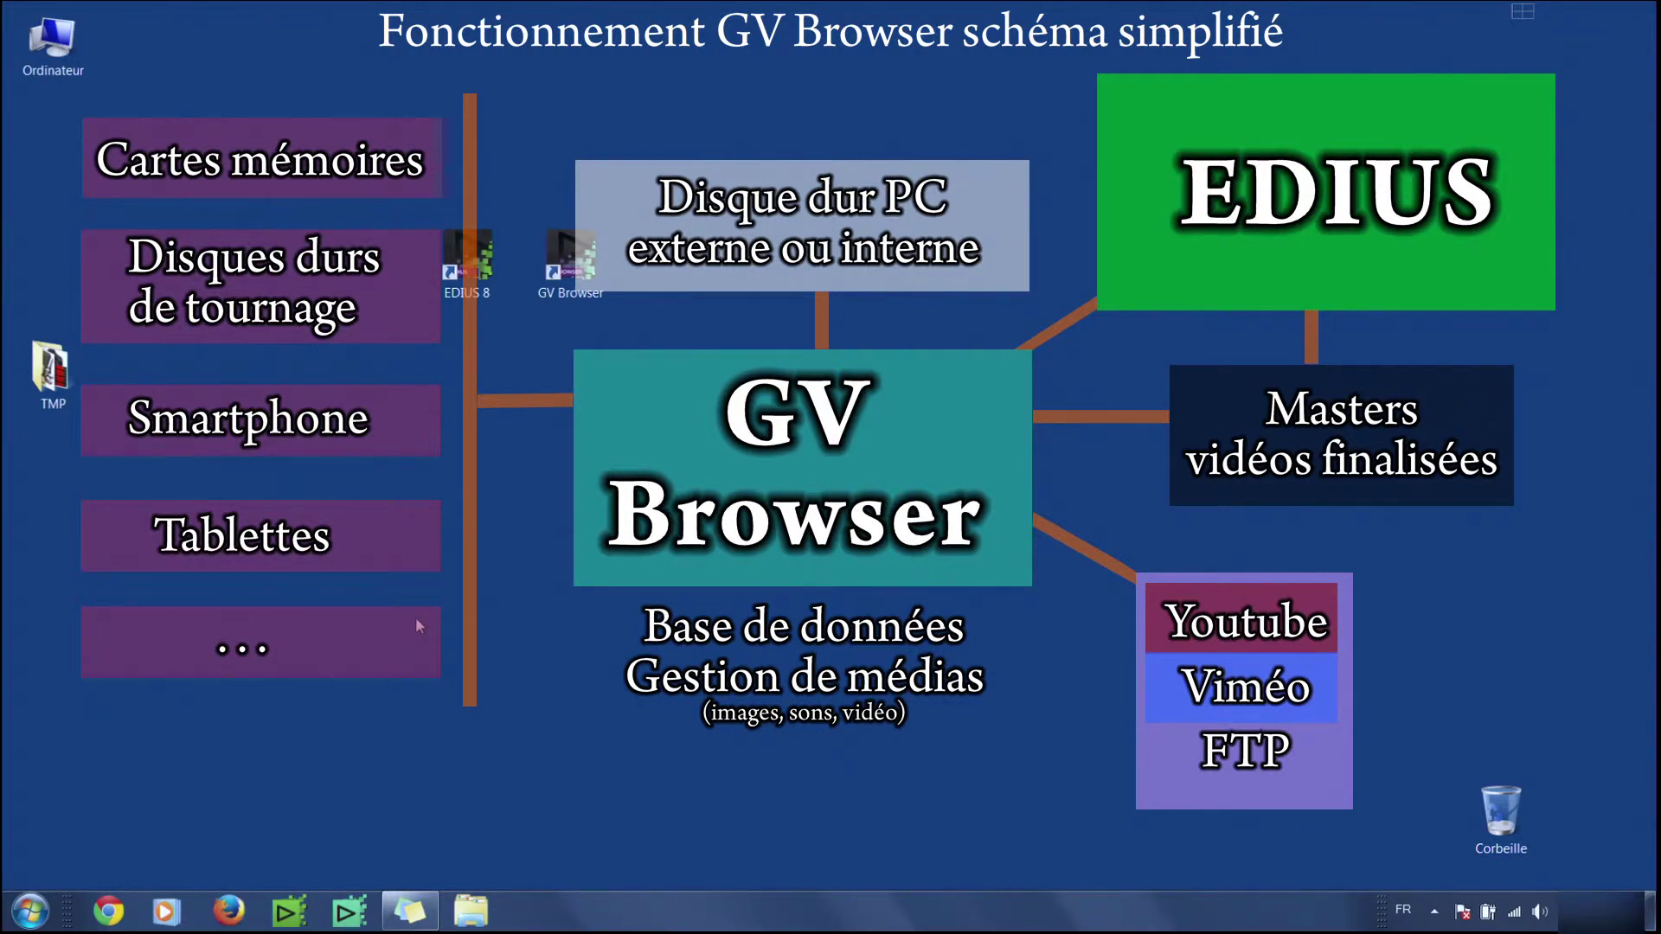
Step: Launch GV Browser from the desktop
click(578, 275)
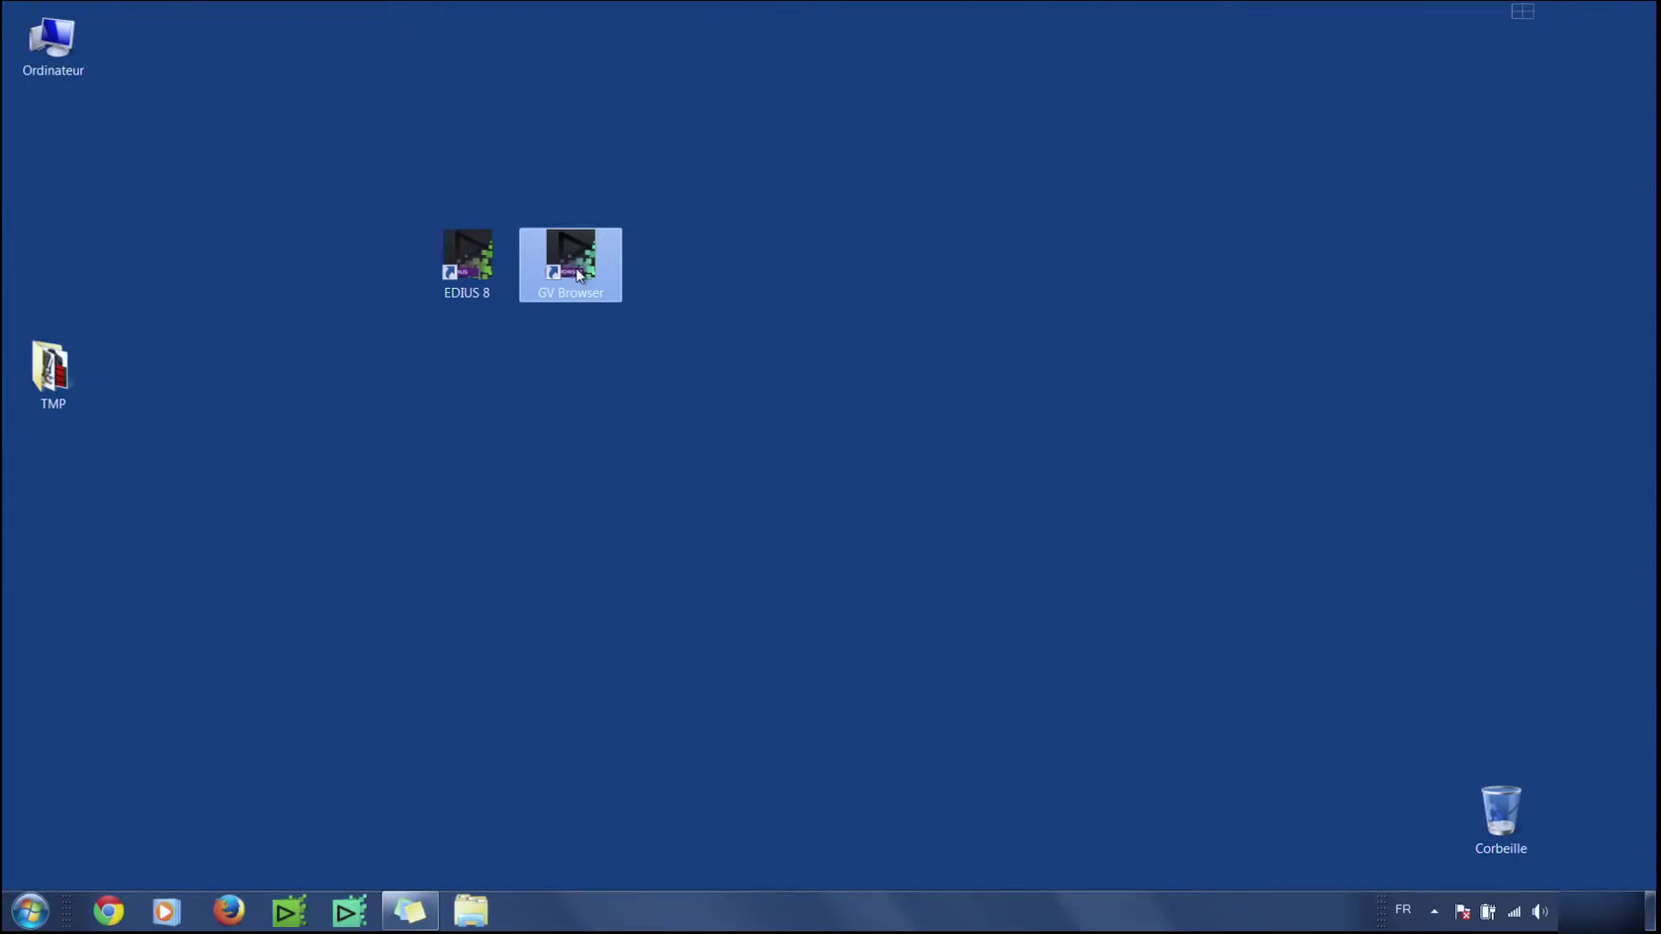
double_click(571, 259)
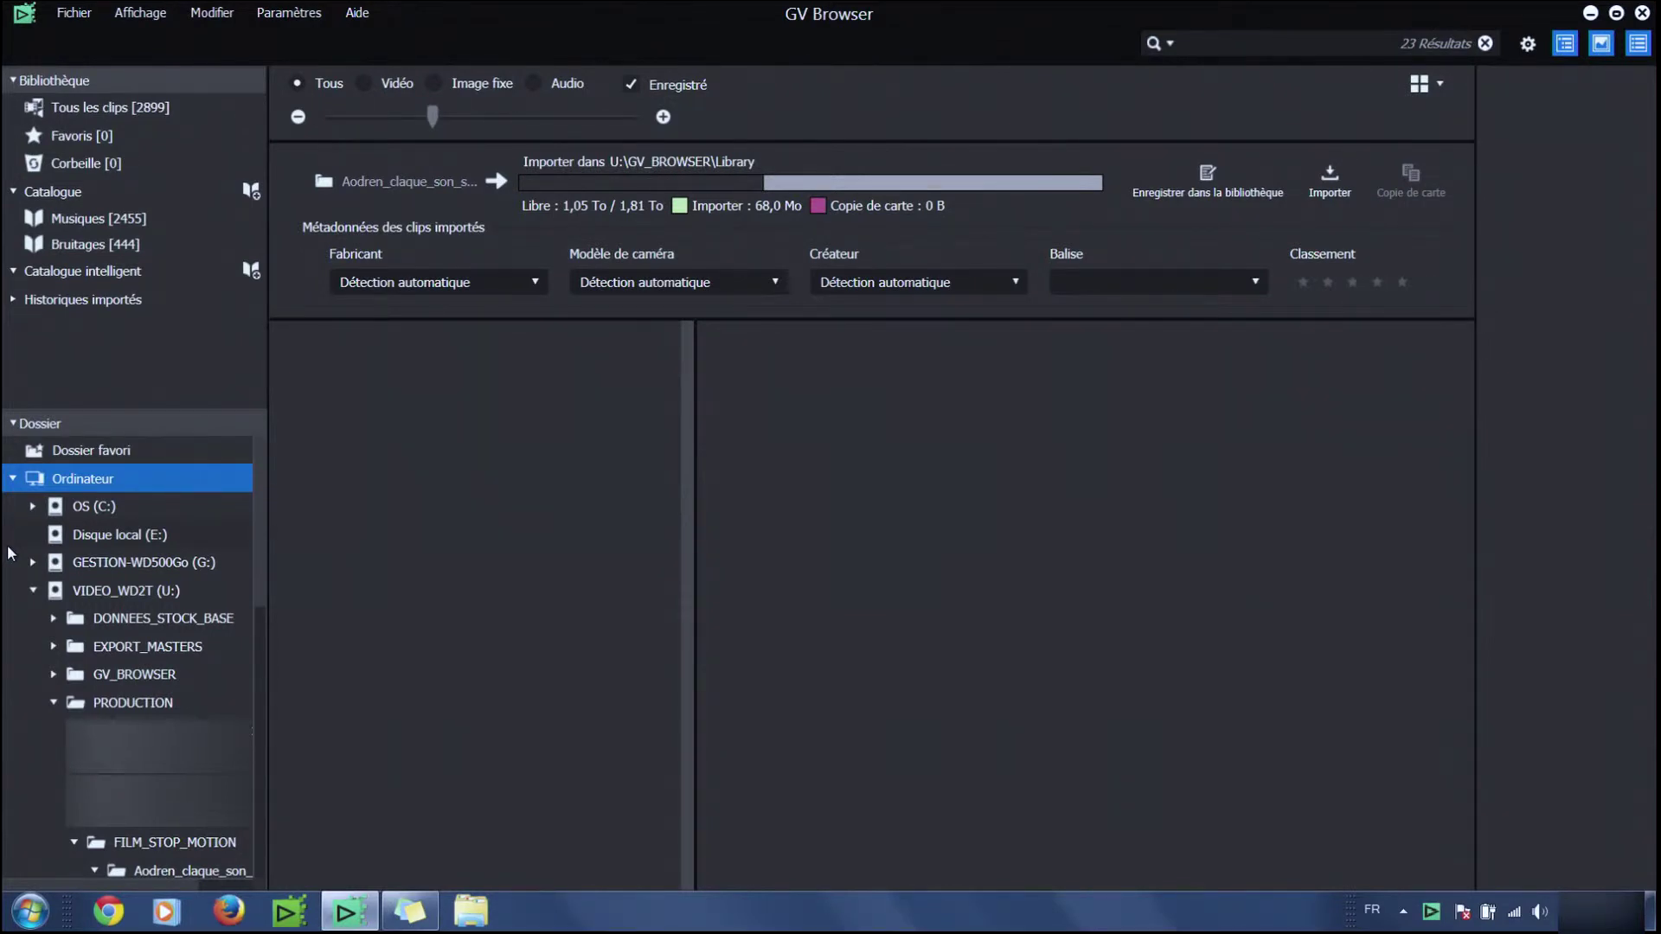
Step: Collapse and re-expand the Dossier section, and try the Image fixe and Audio clip filters
click(15, 425)
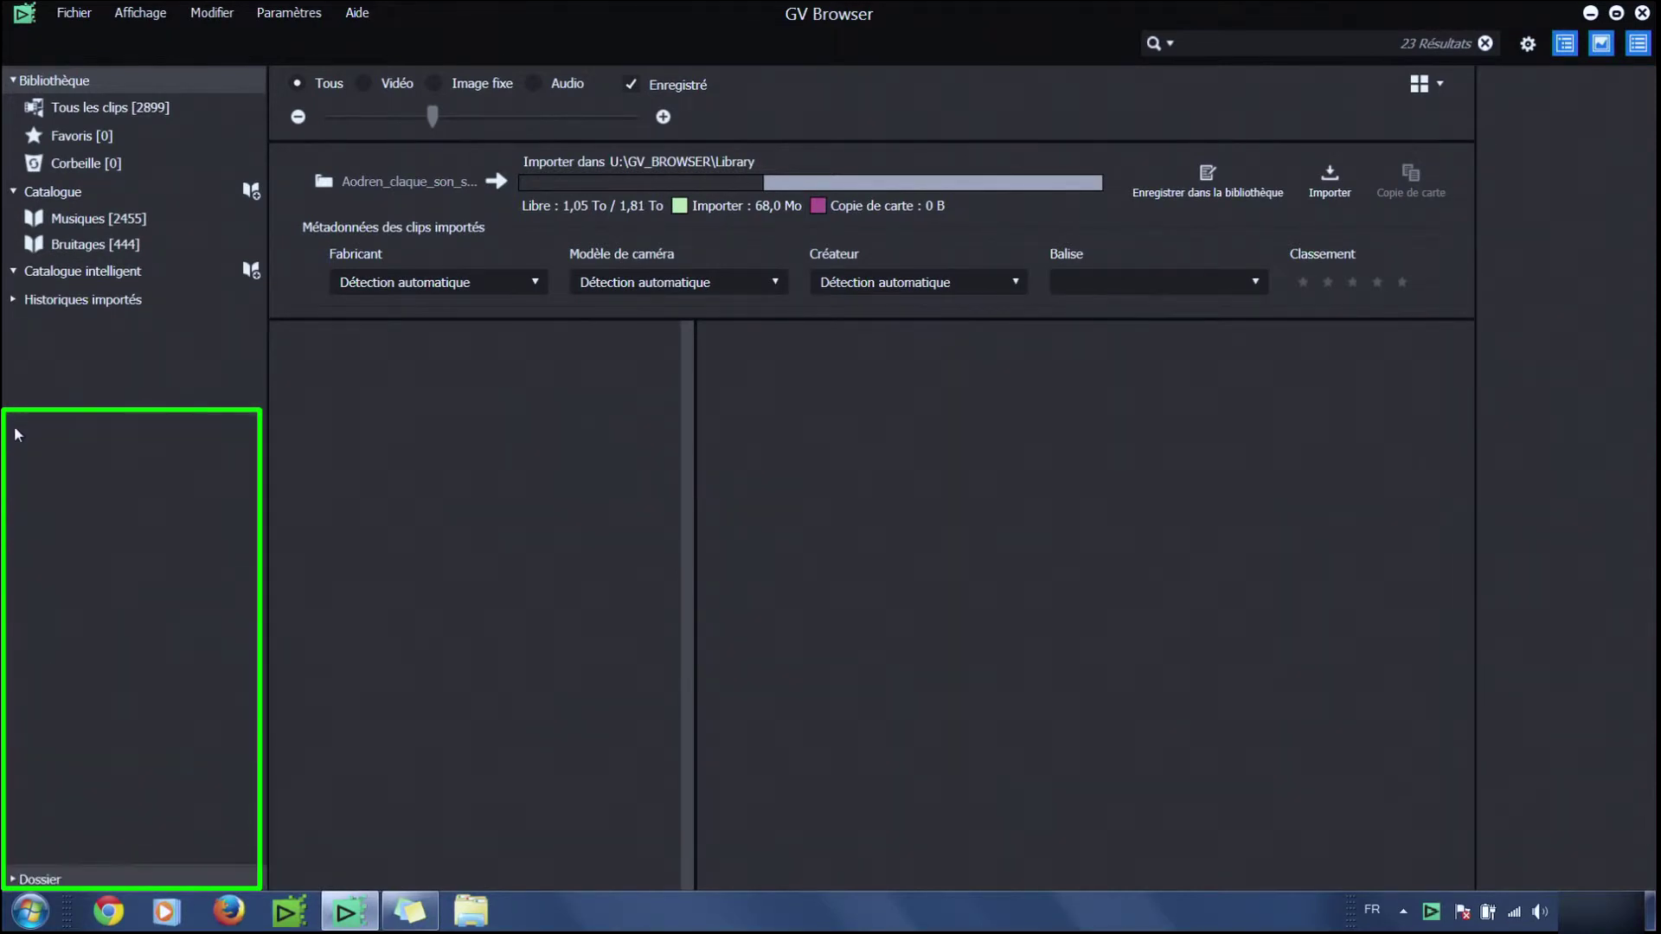
click(17, 880)
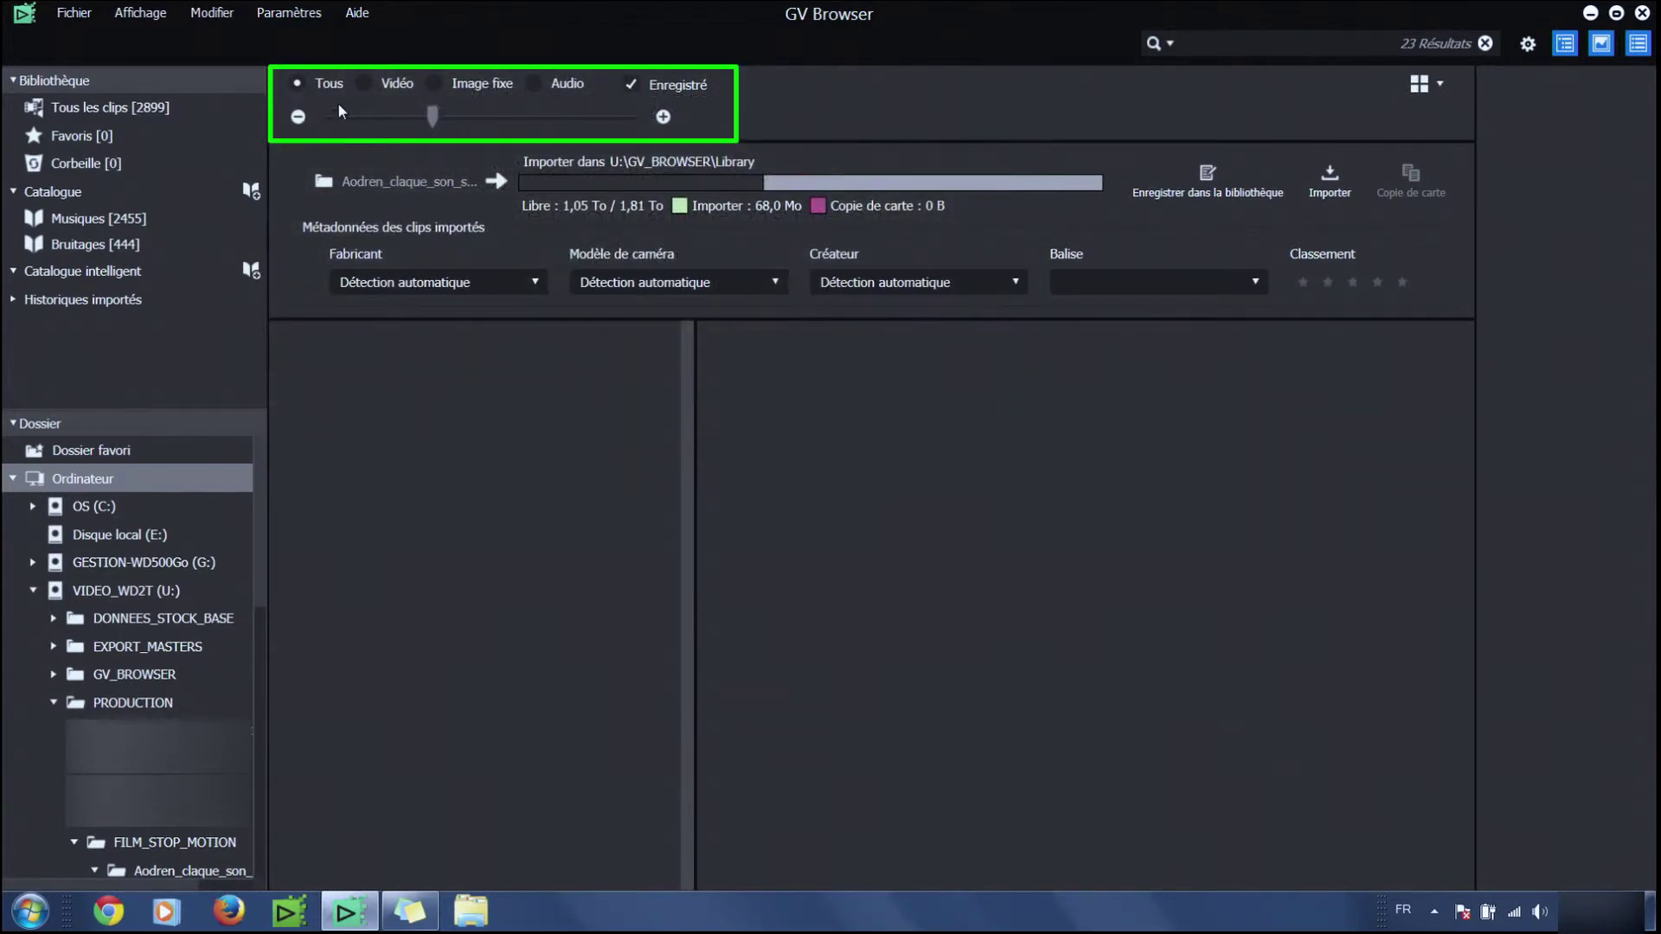
click(434, 79)
click(533, 84)
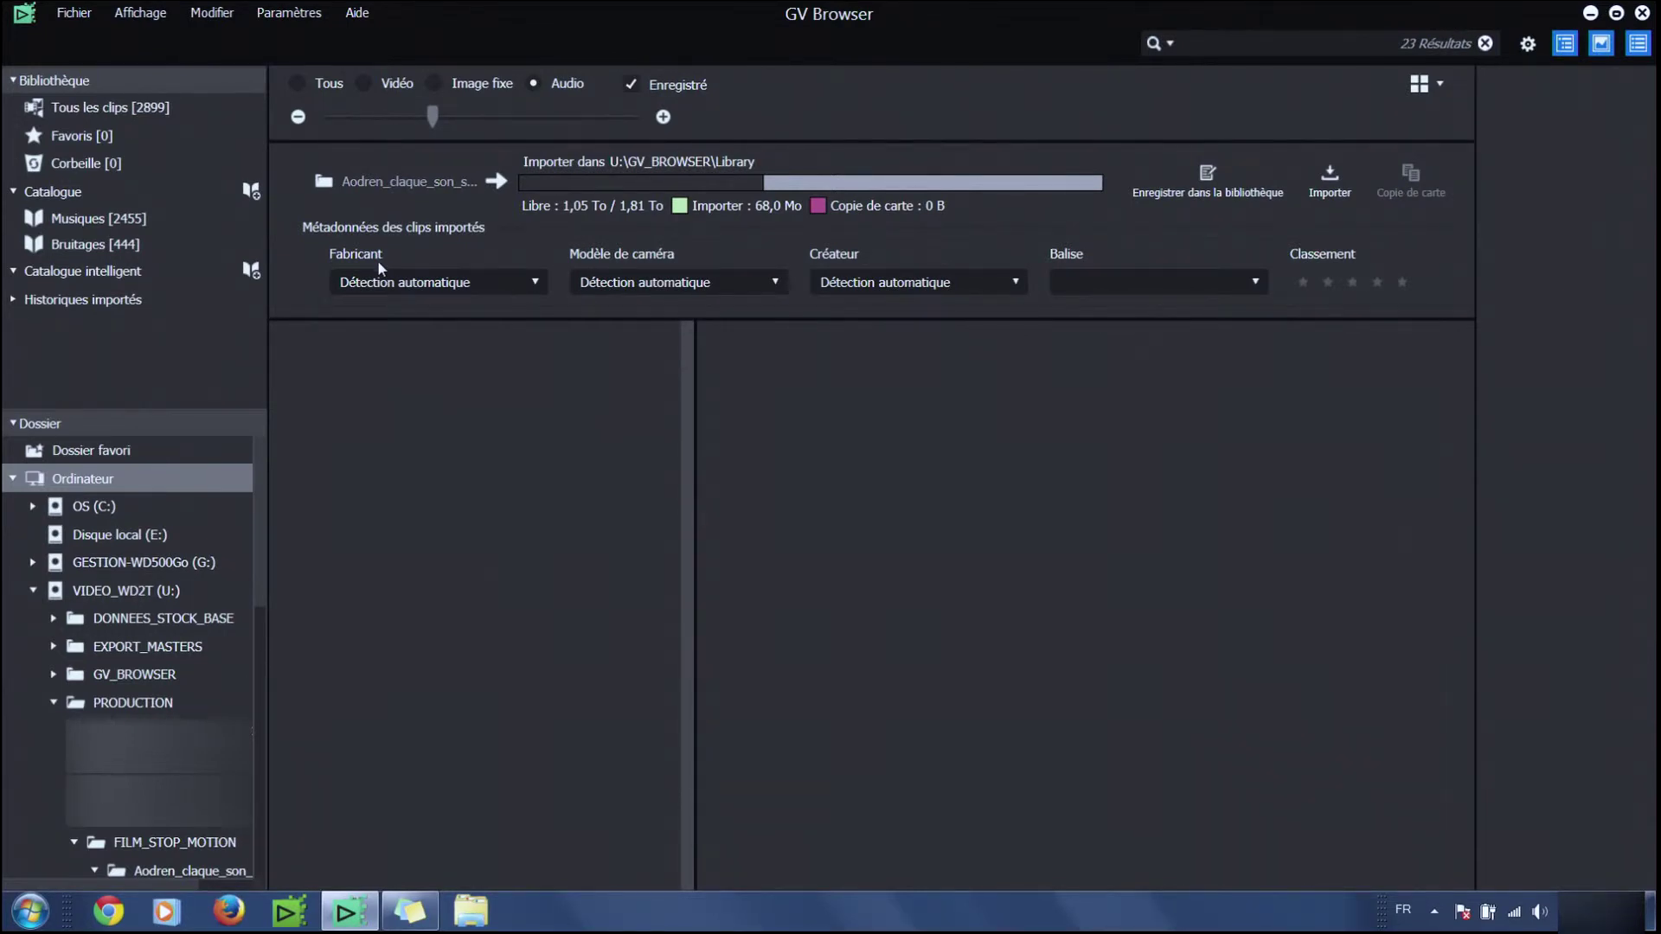
Step: Expand DONNEES_STOCK_BASE and its SON subfolder on drive U:, and select the bruitage folder
scroll(257, 514, down, 1)
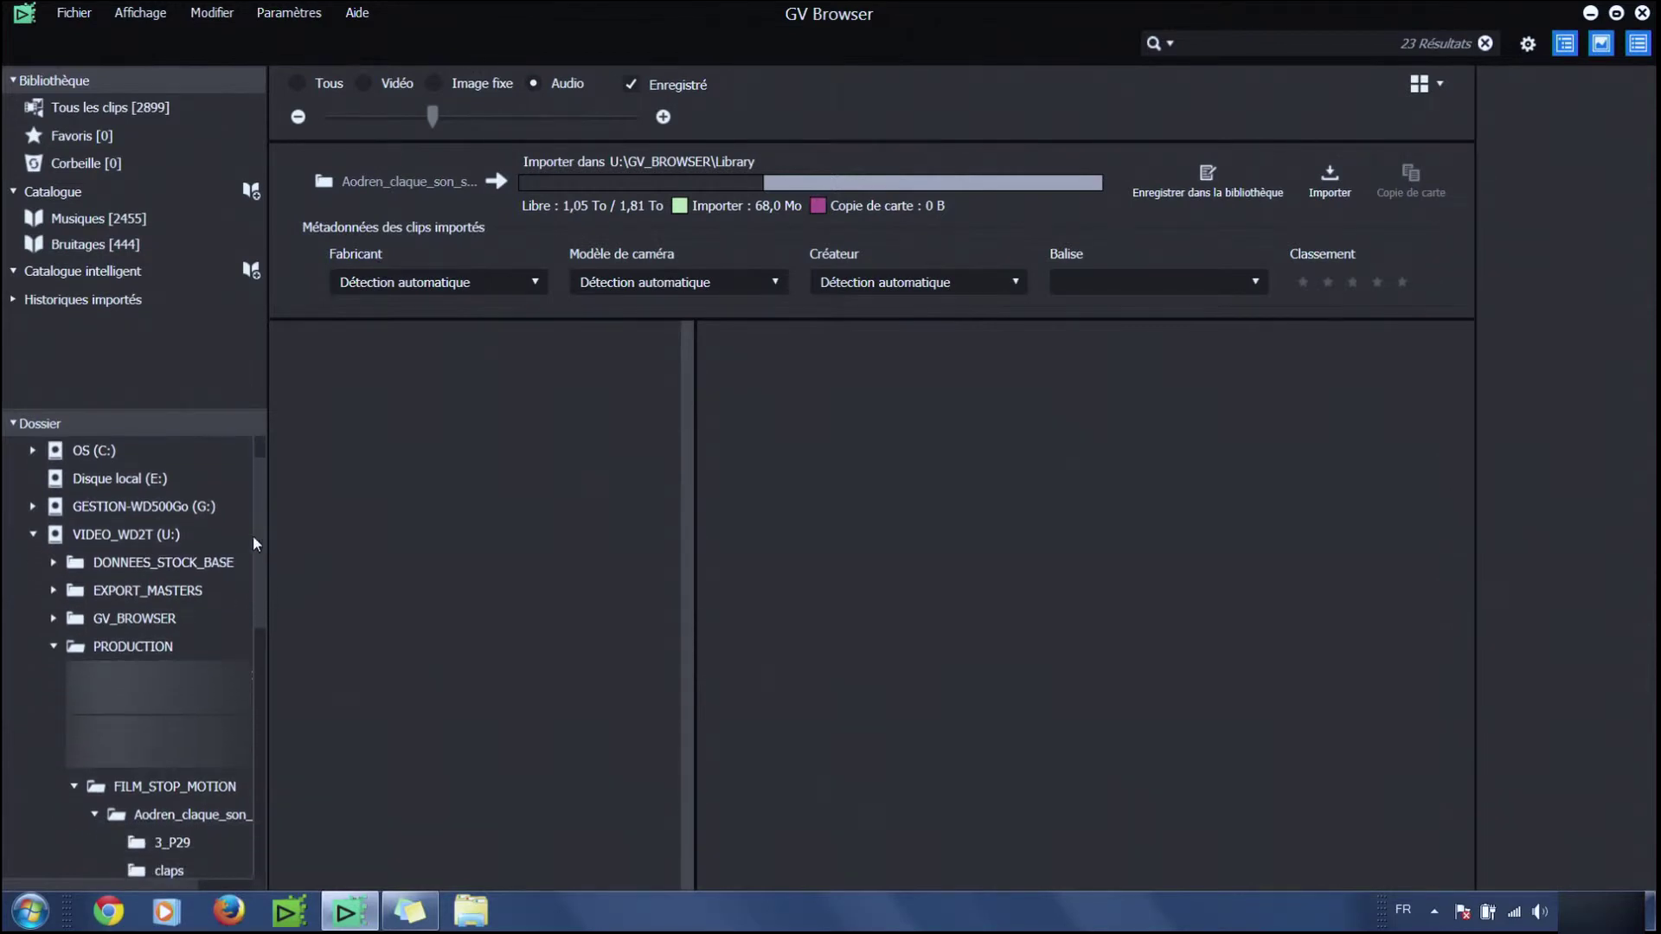
click(53, 562)
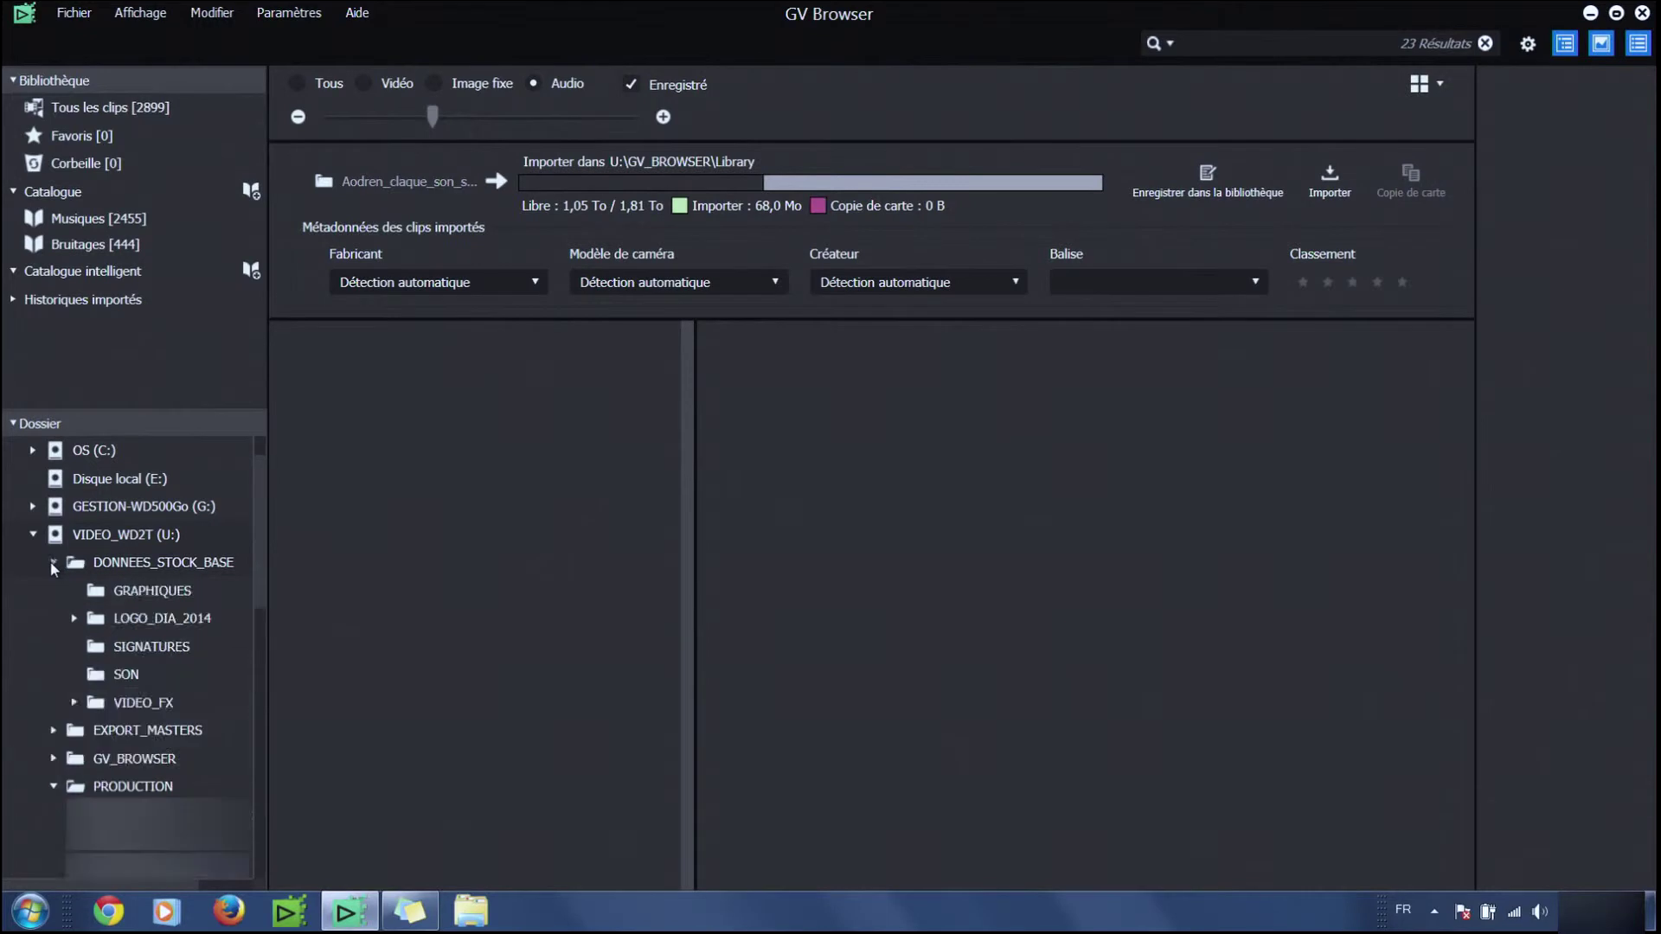
click(118, 678)
click(73, 675)
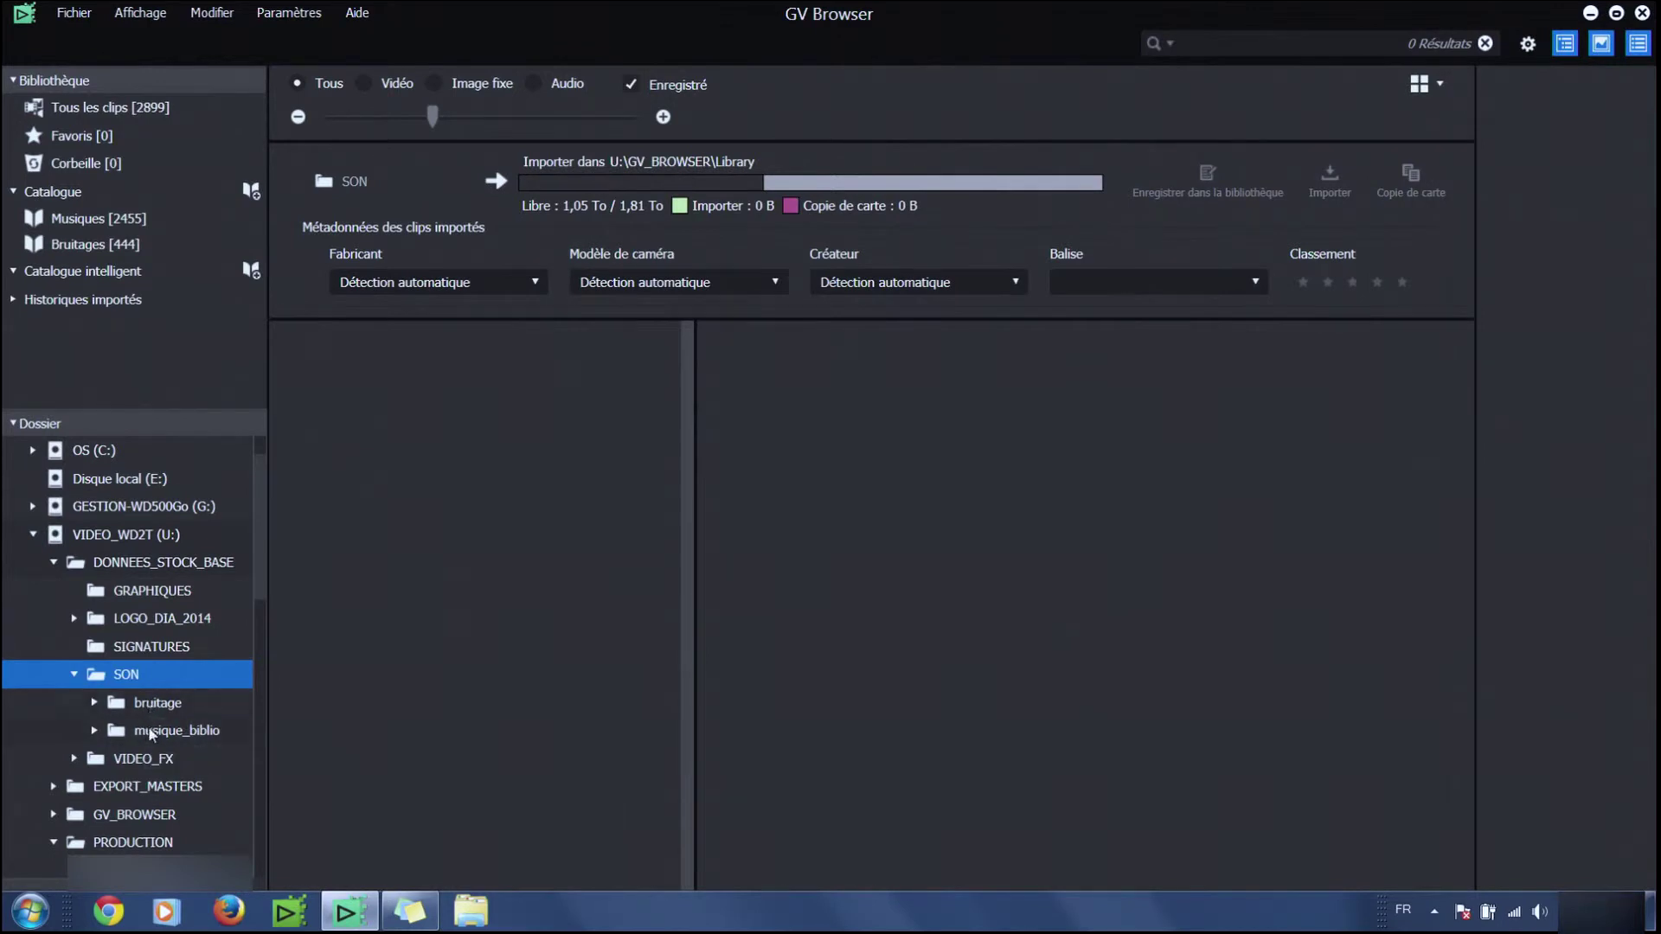
click(160, 701)
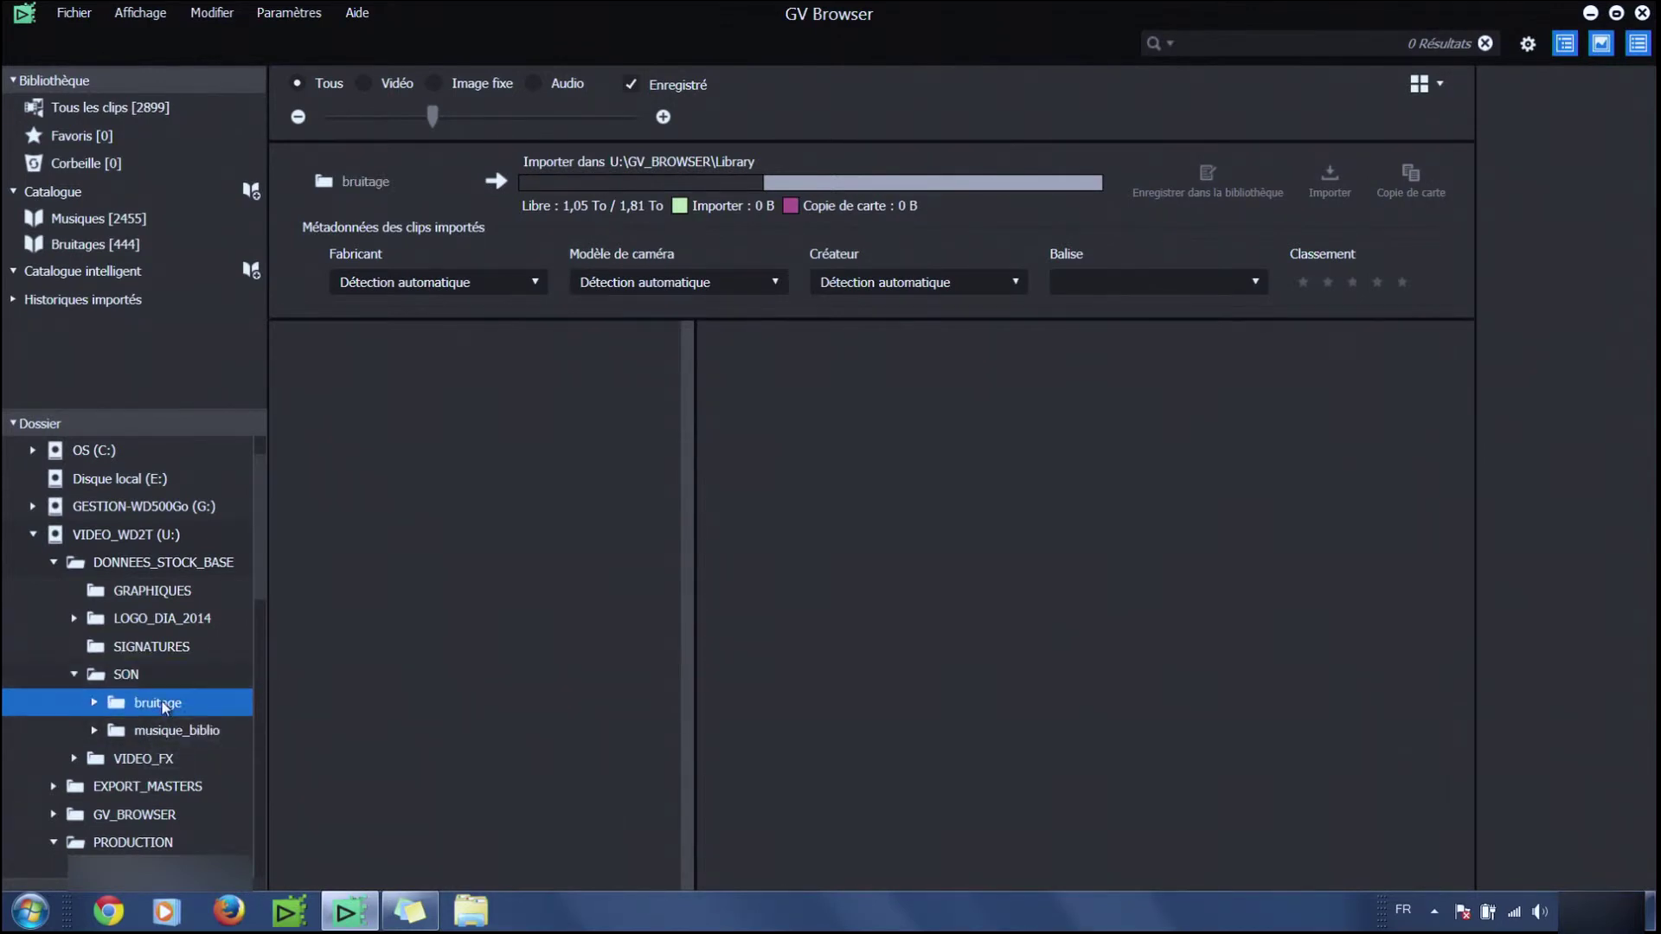
Step: Expand the bruitage folder and display the clips in its humains subfolder
scroll(256, 611, down, 2)
scroll(258, 611, down, 1)
click(92, 581)
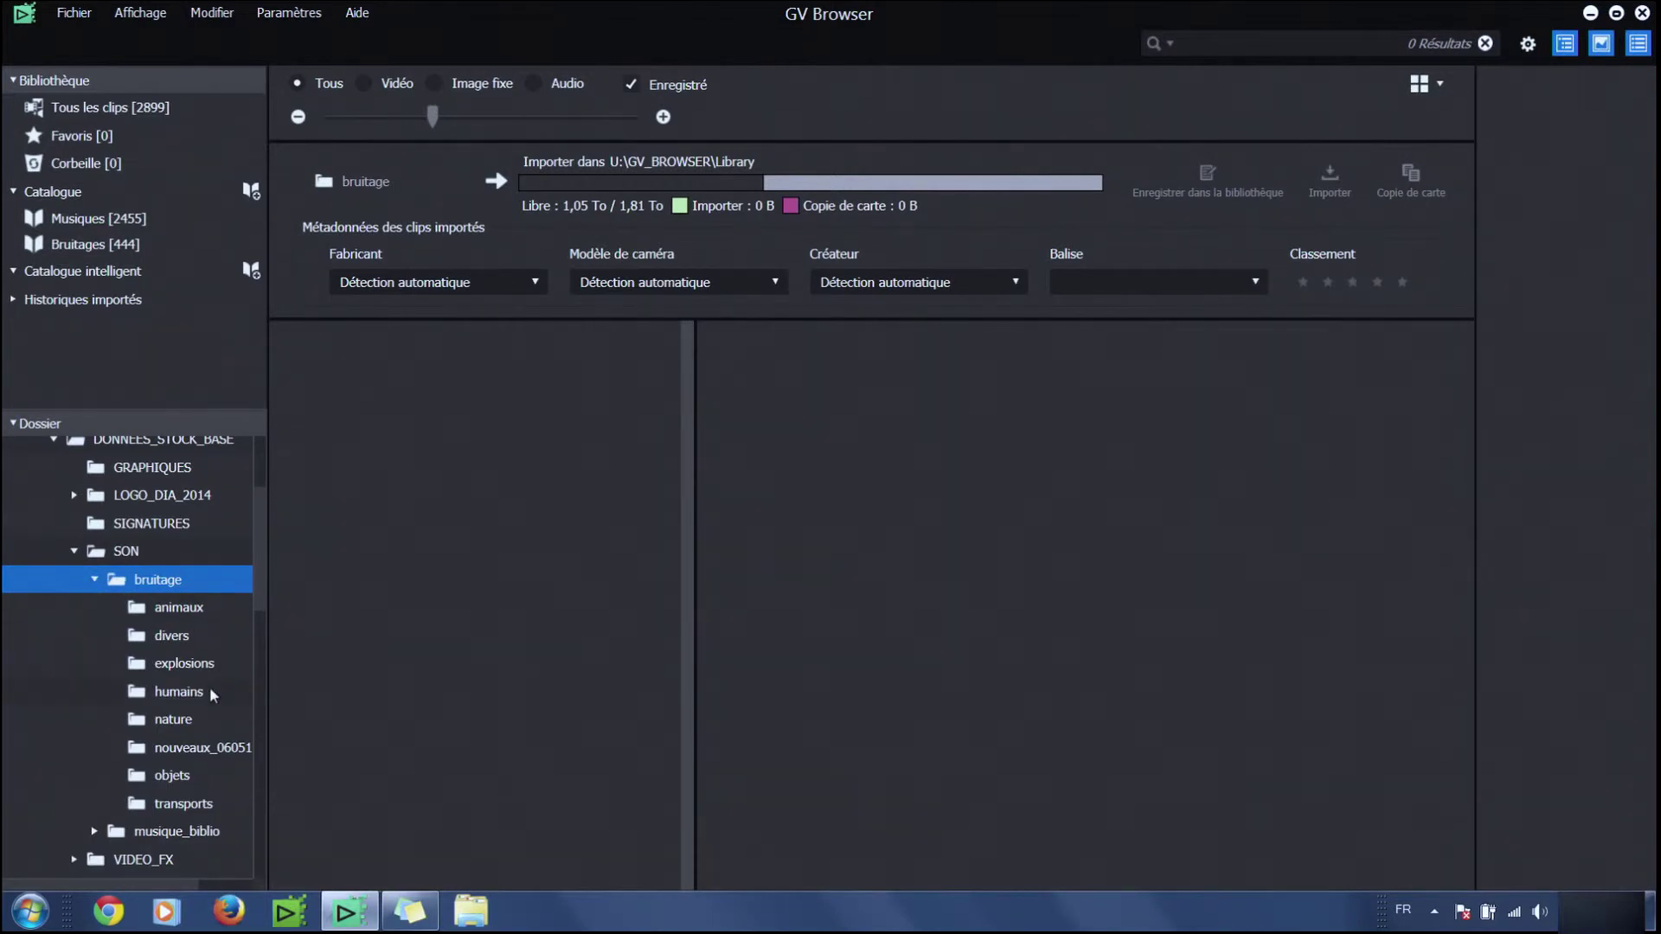
click(187, 700)
drag(689, 355, 697, 393)
scroll(698, 415, up, 5)
Step: Play the pas_graviers_002 sound clip in the full-screen preview and return to the clip list
click(340, 367)
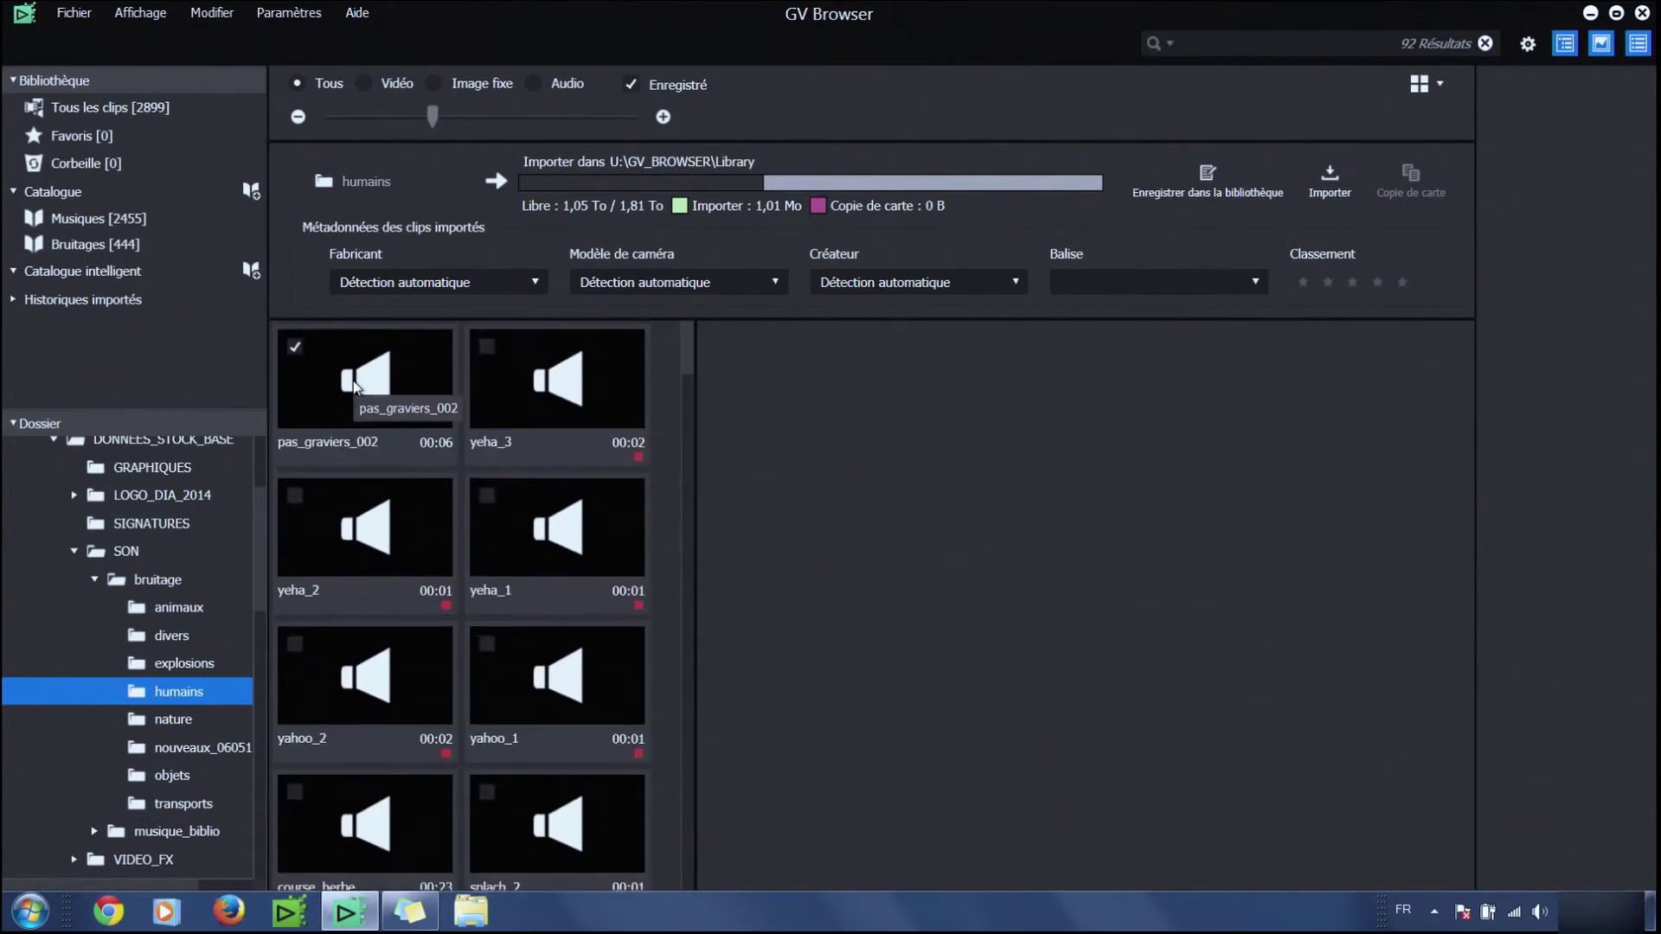
click(340, 368)
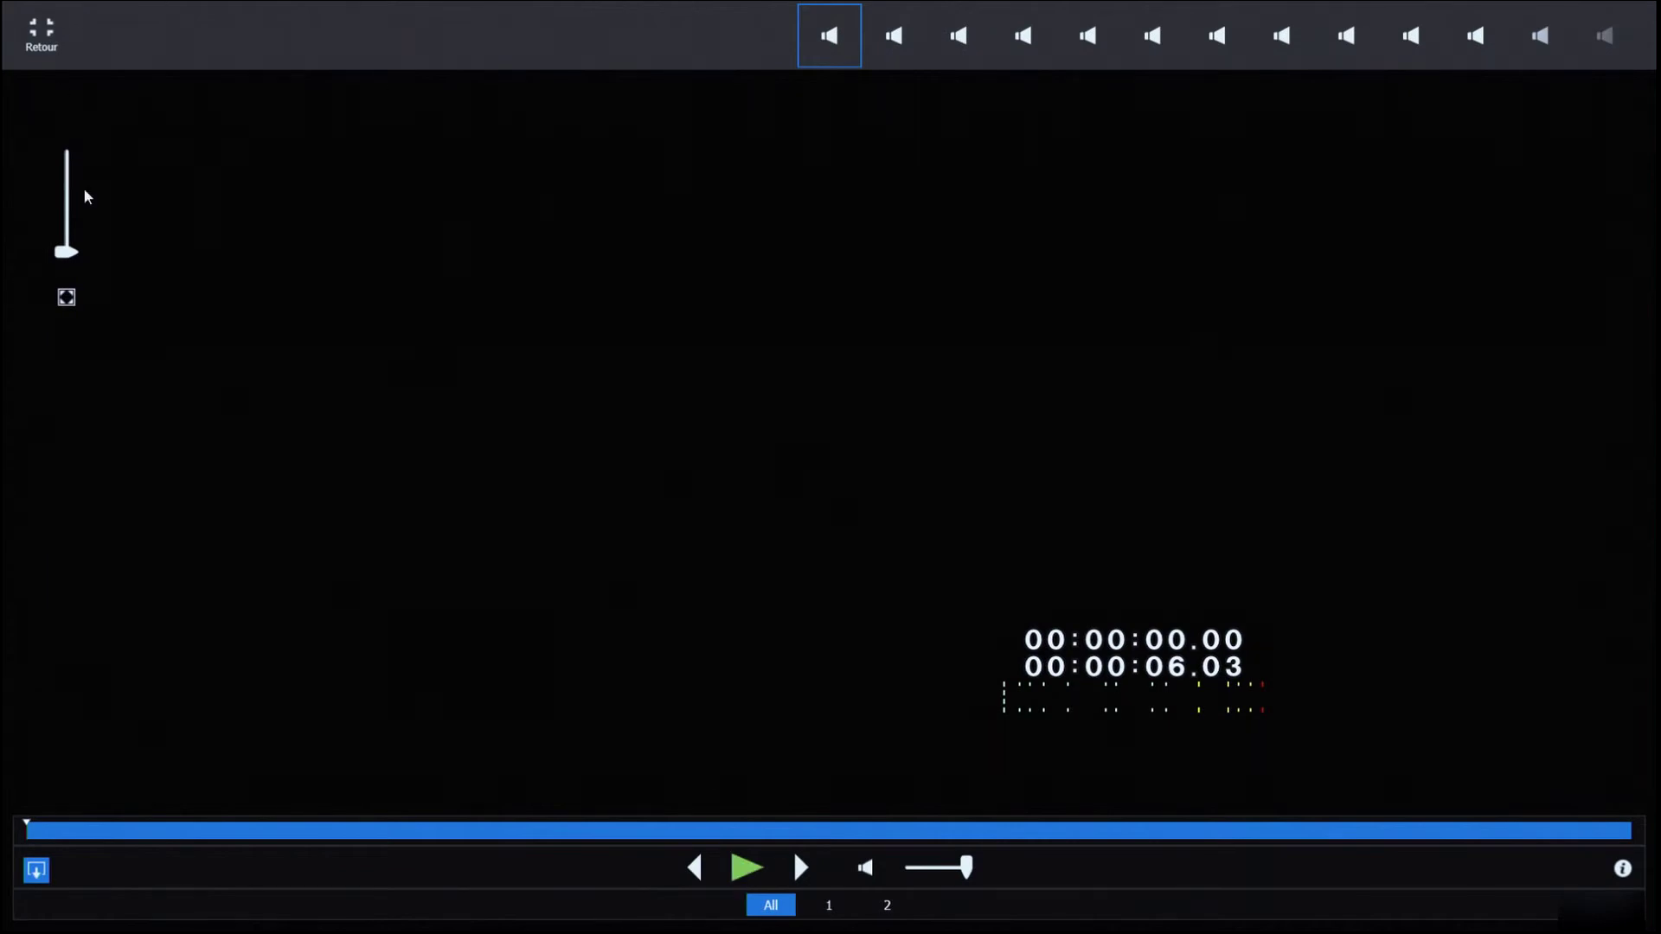
click(749, 870)
click(750, 877)
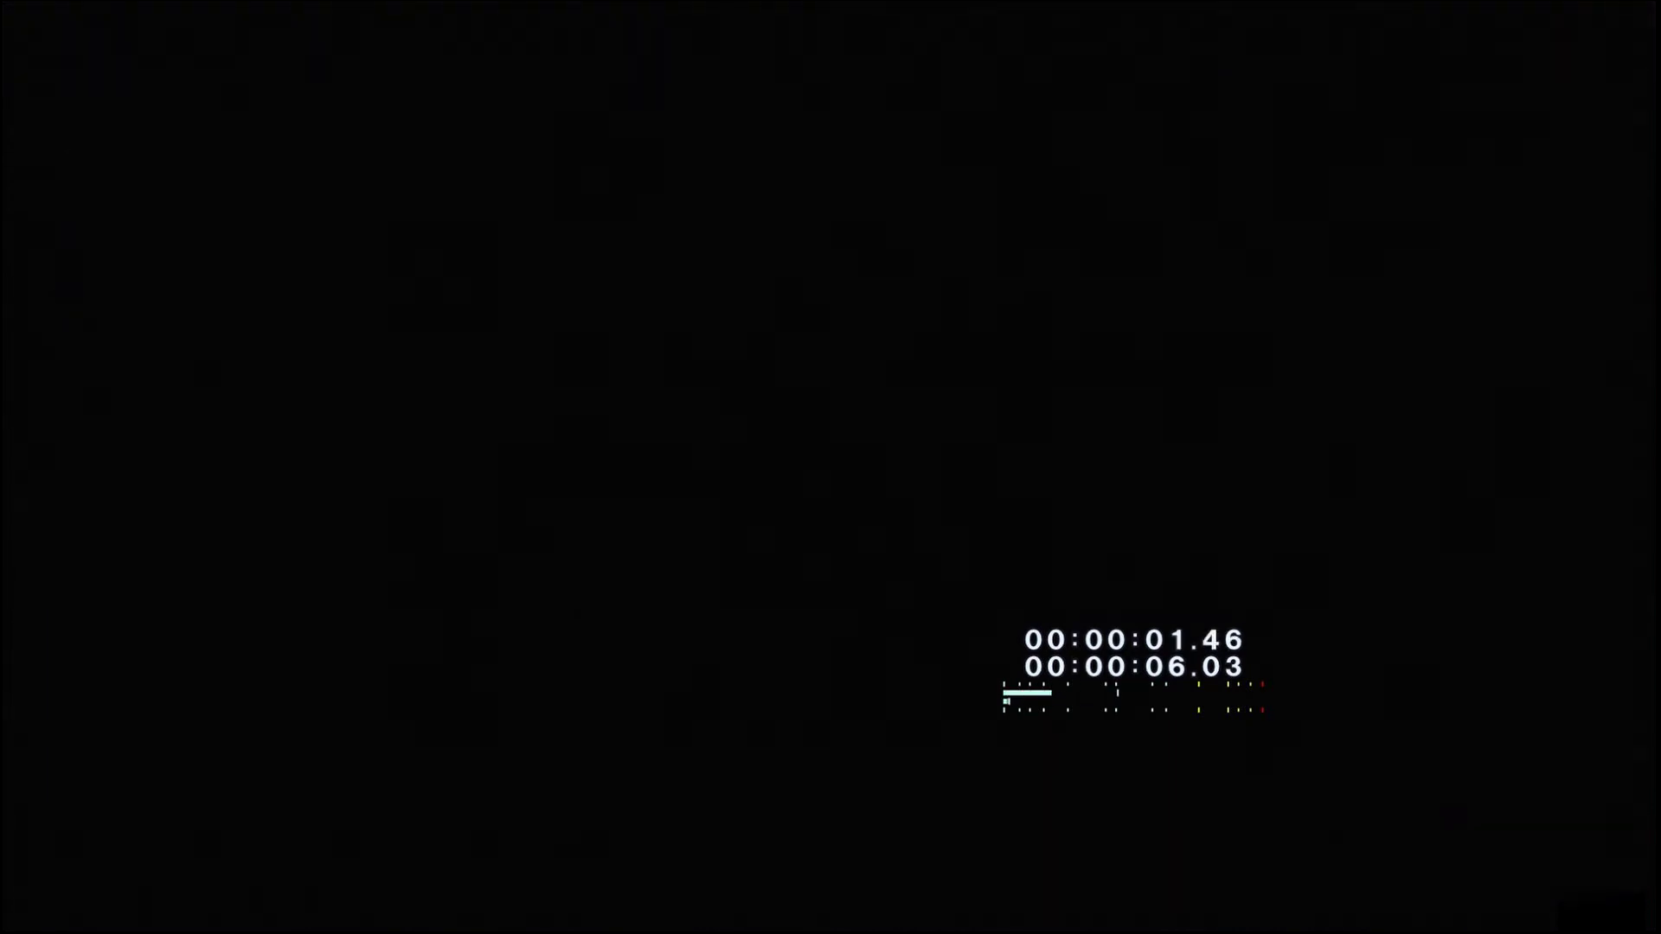
mouse_move(931, 692)
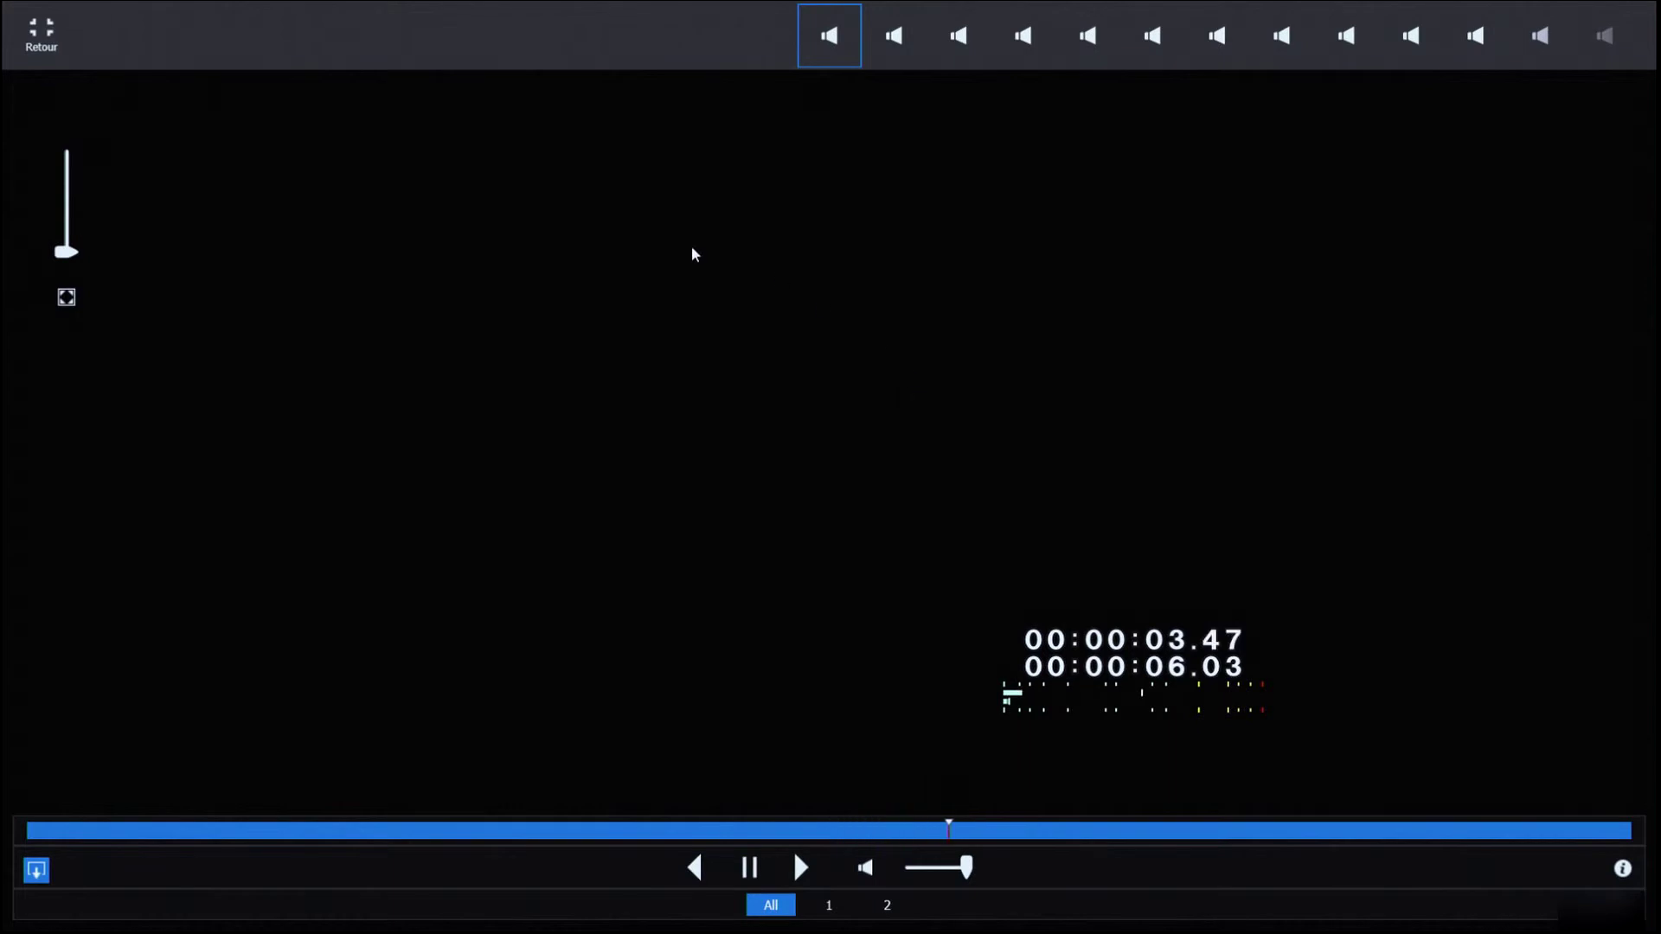
click(41, 33)
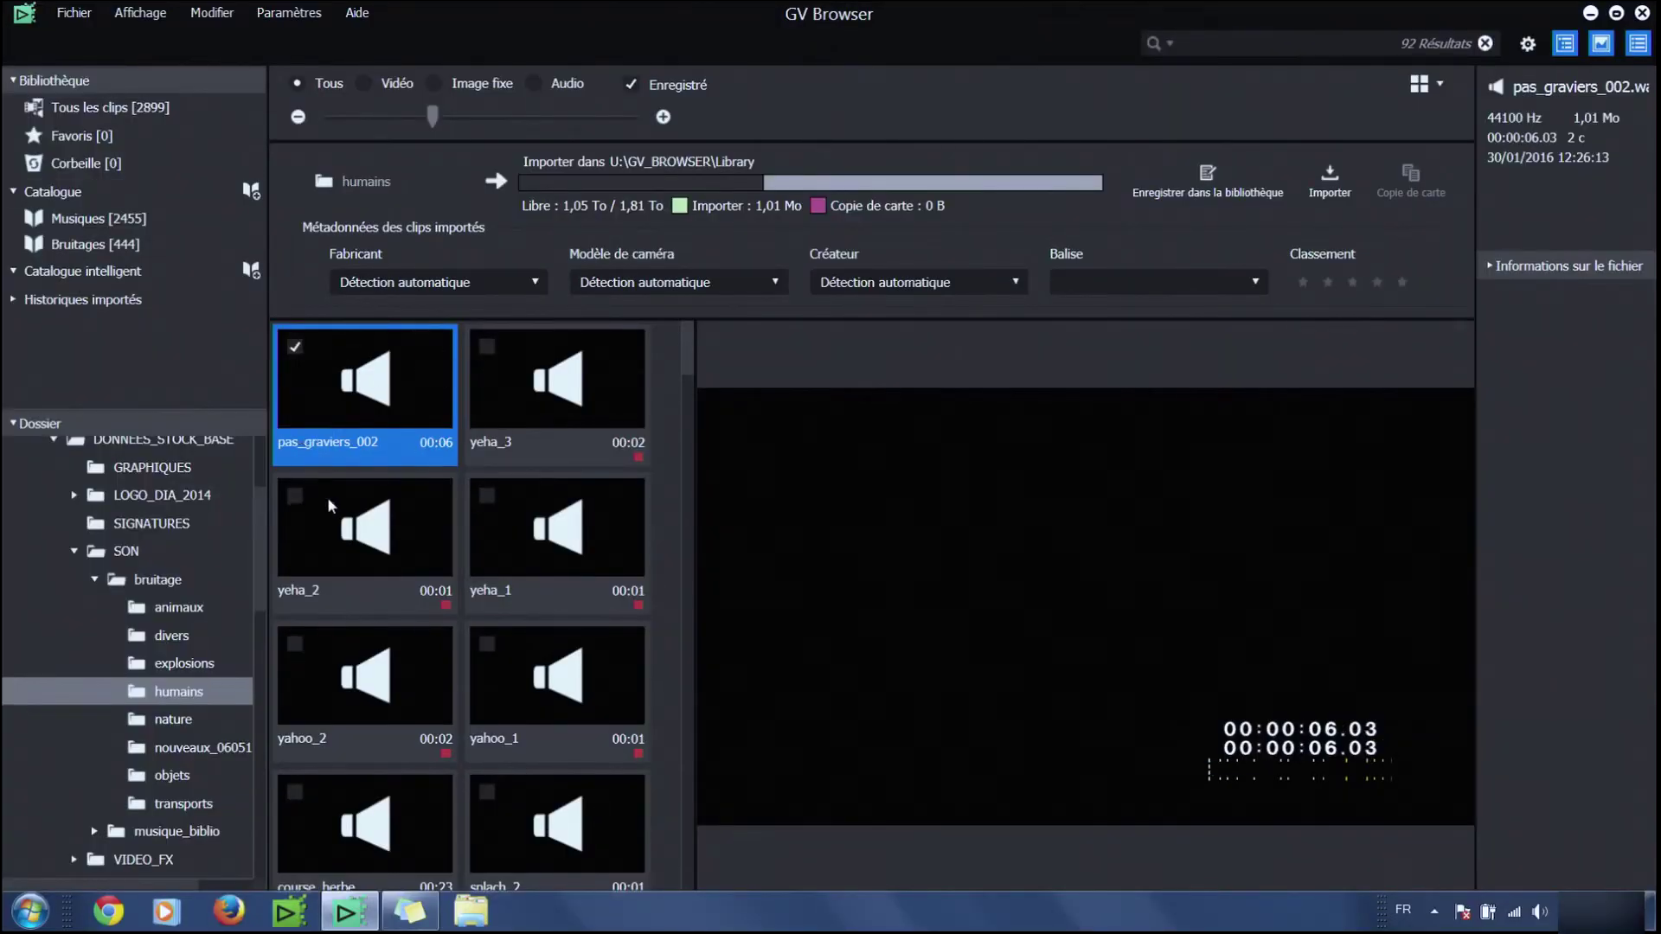
Step: Set the Fabricant metadata for the imported clip to Bruitages
mouse_move(1367, 719)
click(536, 278)
click(363, 344)
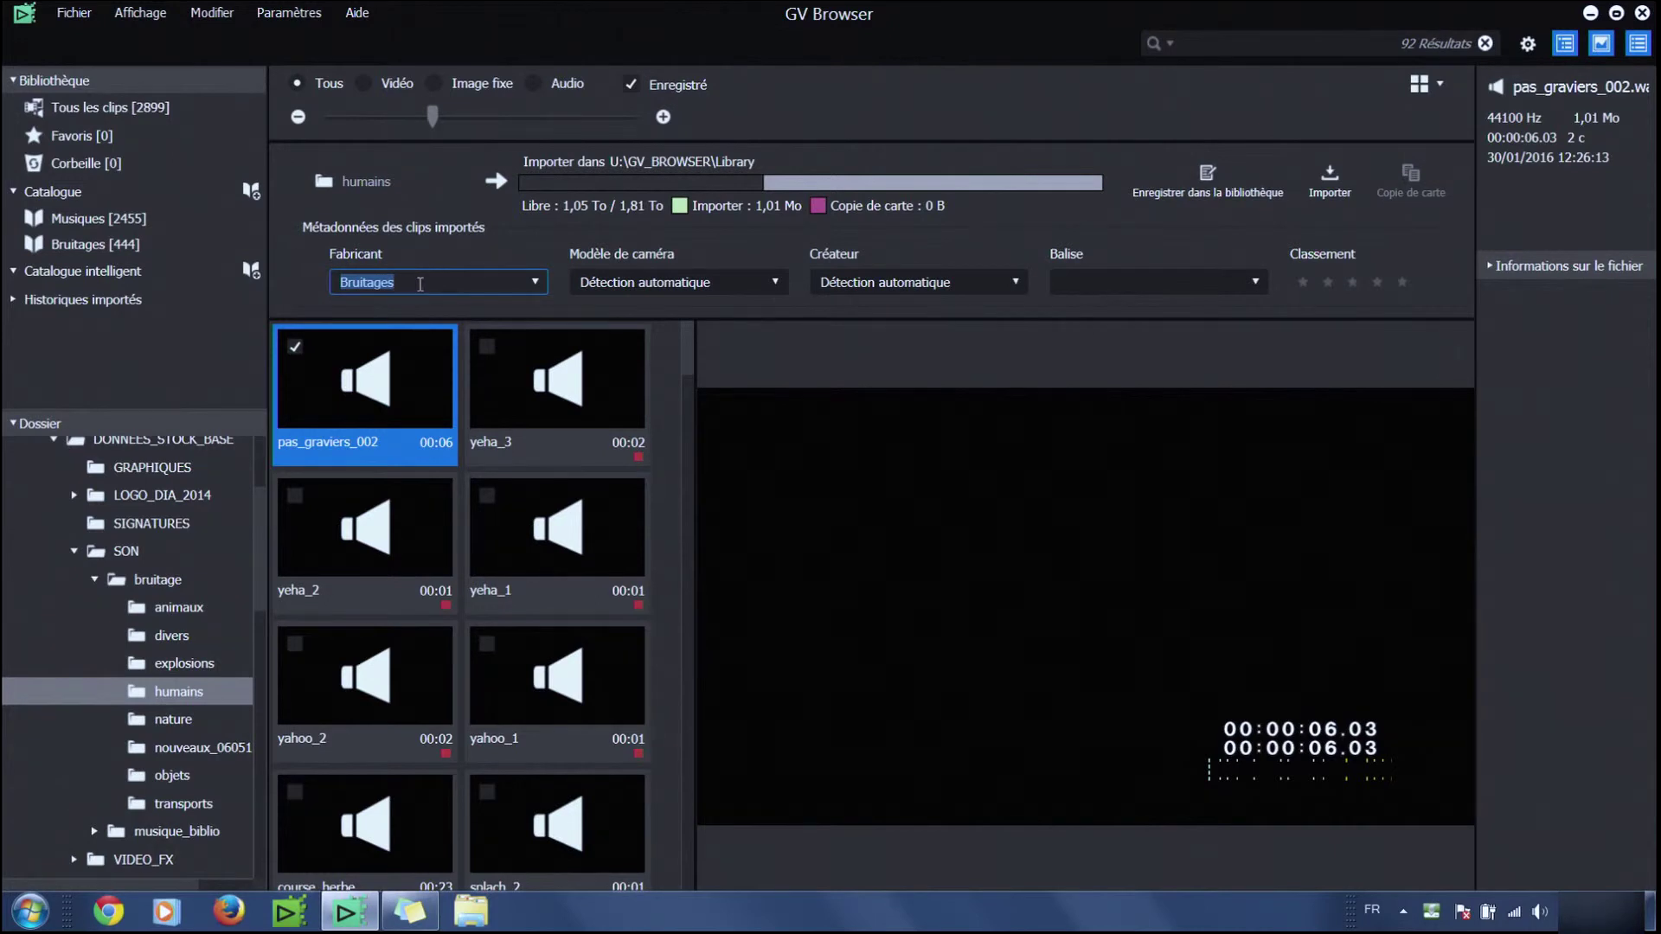
click(537, 282)
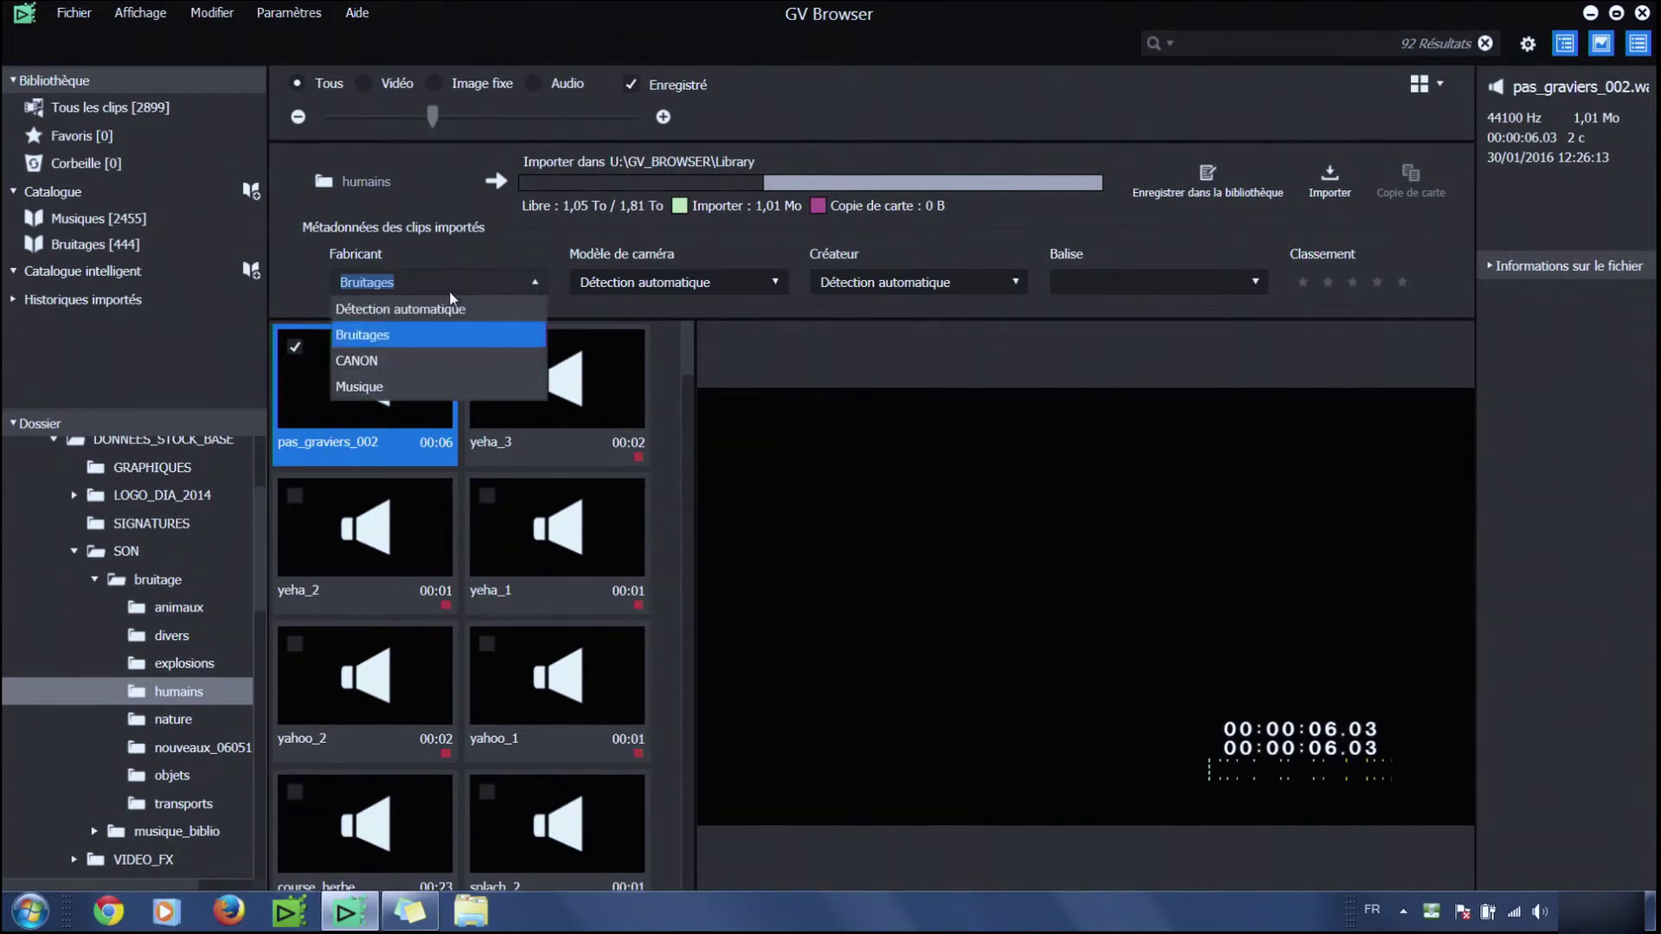
click(363, 343)
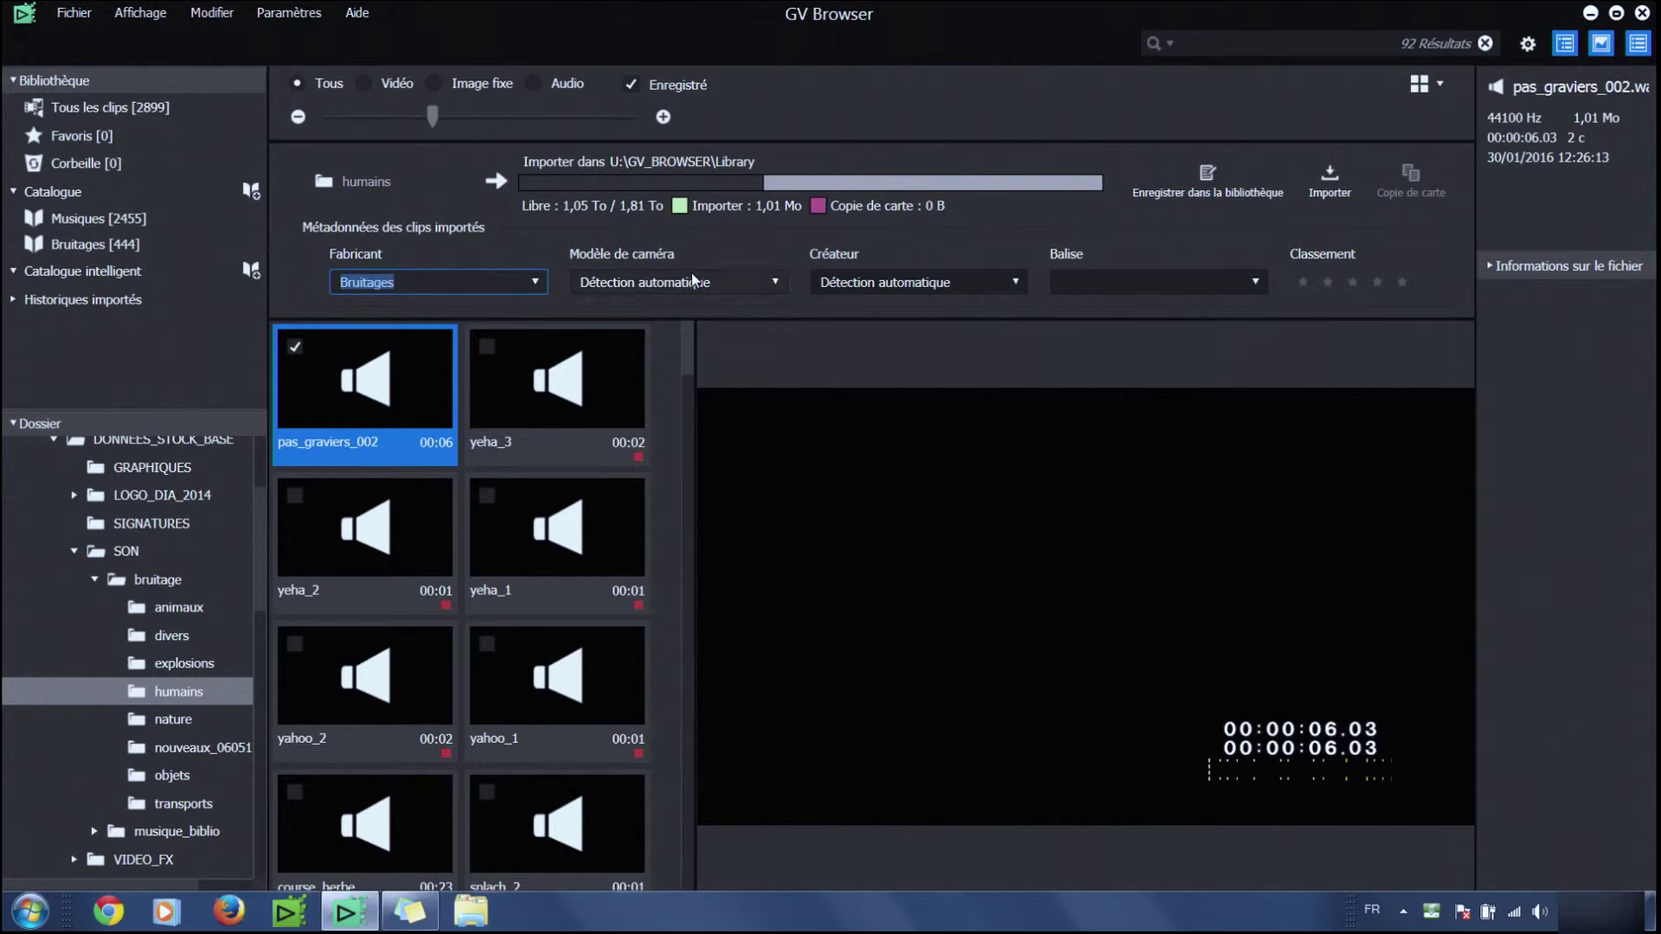
Step: Set the Balise metadata to Humains and register the pas_graviers_002 clip in the library without copying it
click(771, 282)
click(771, 282)
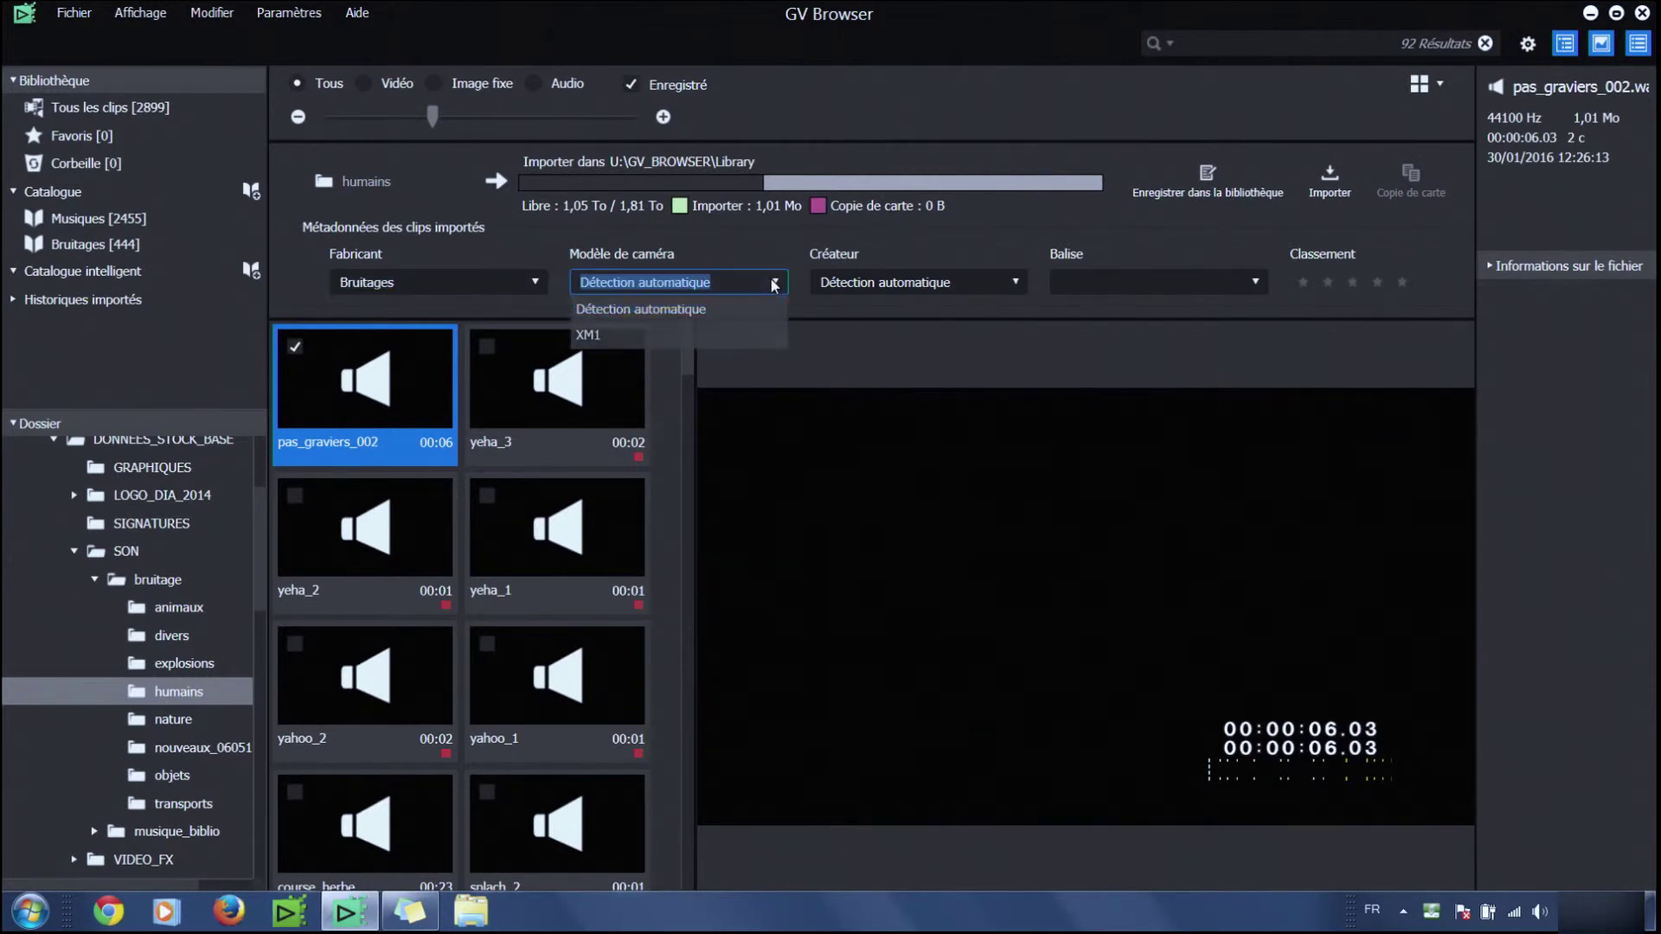
click(1015, 282)
click(1016, 282)
click(1256, 282)
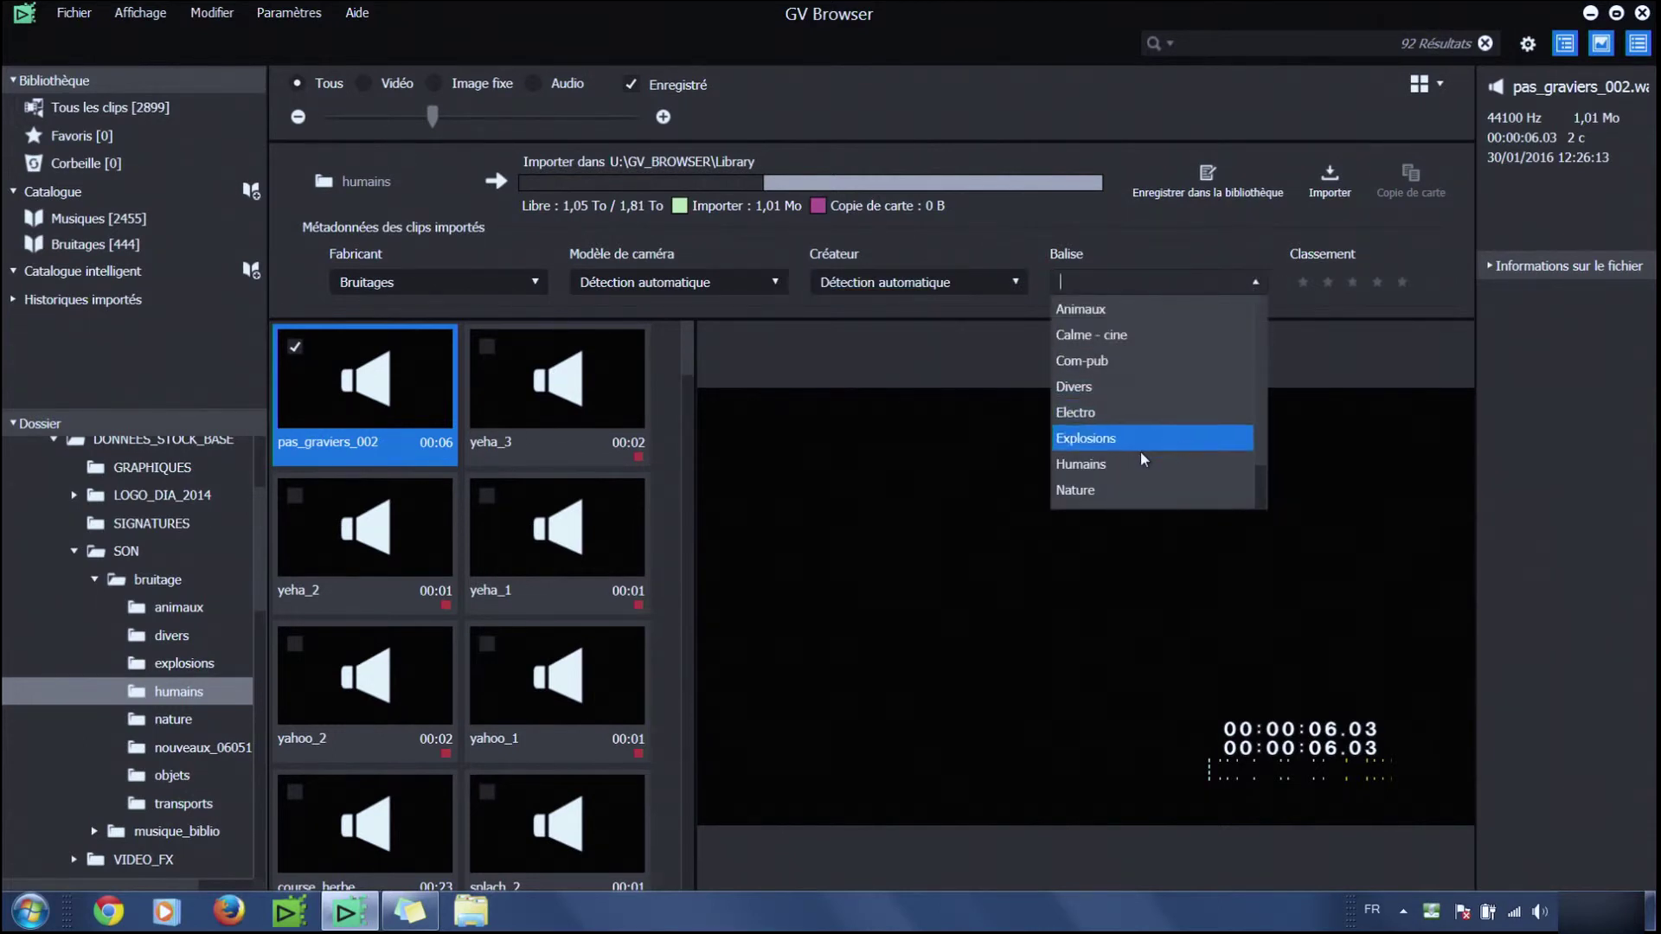
click(1082, 464)
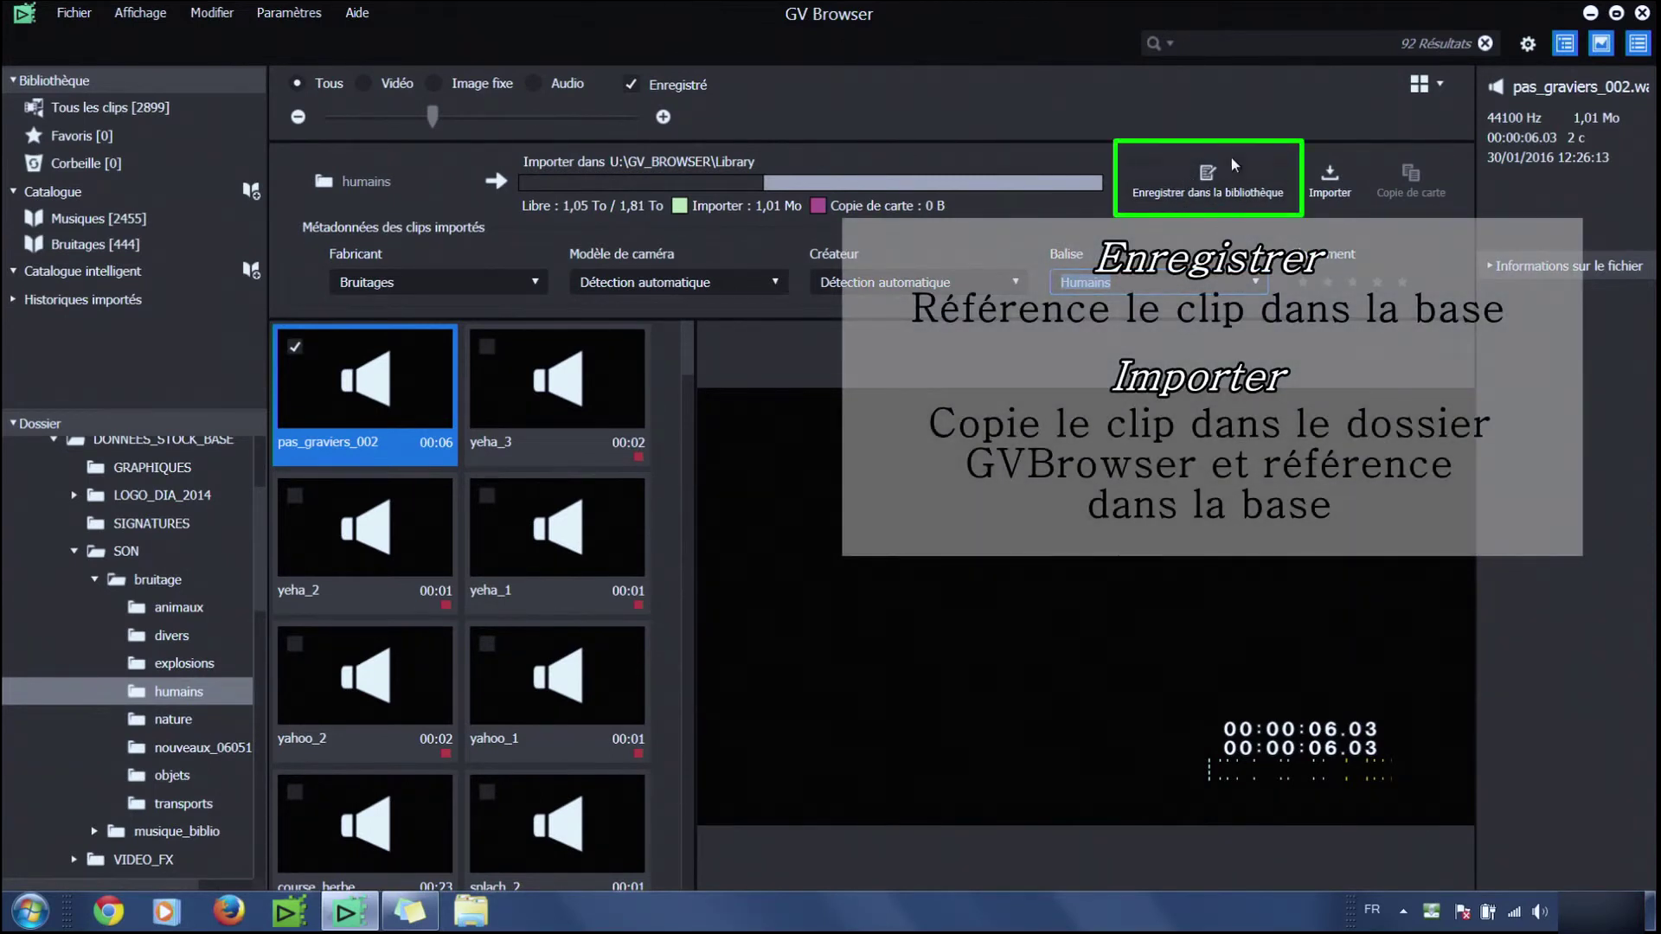
click(1214, 182)
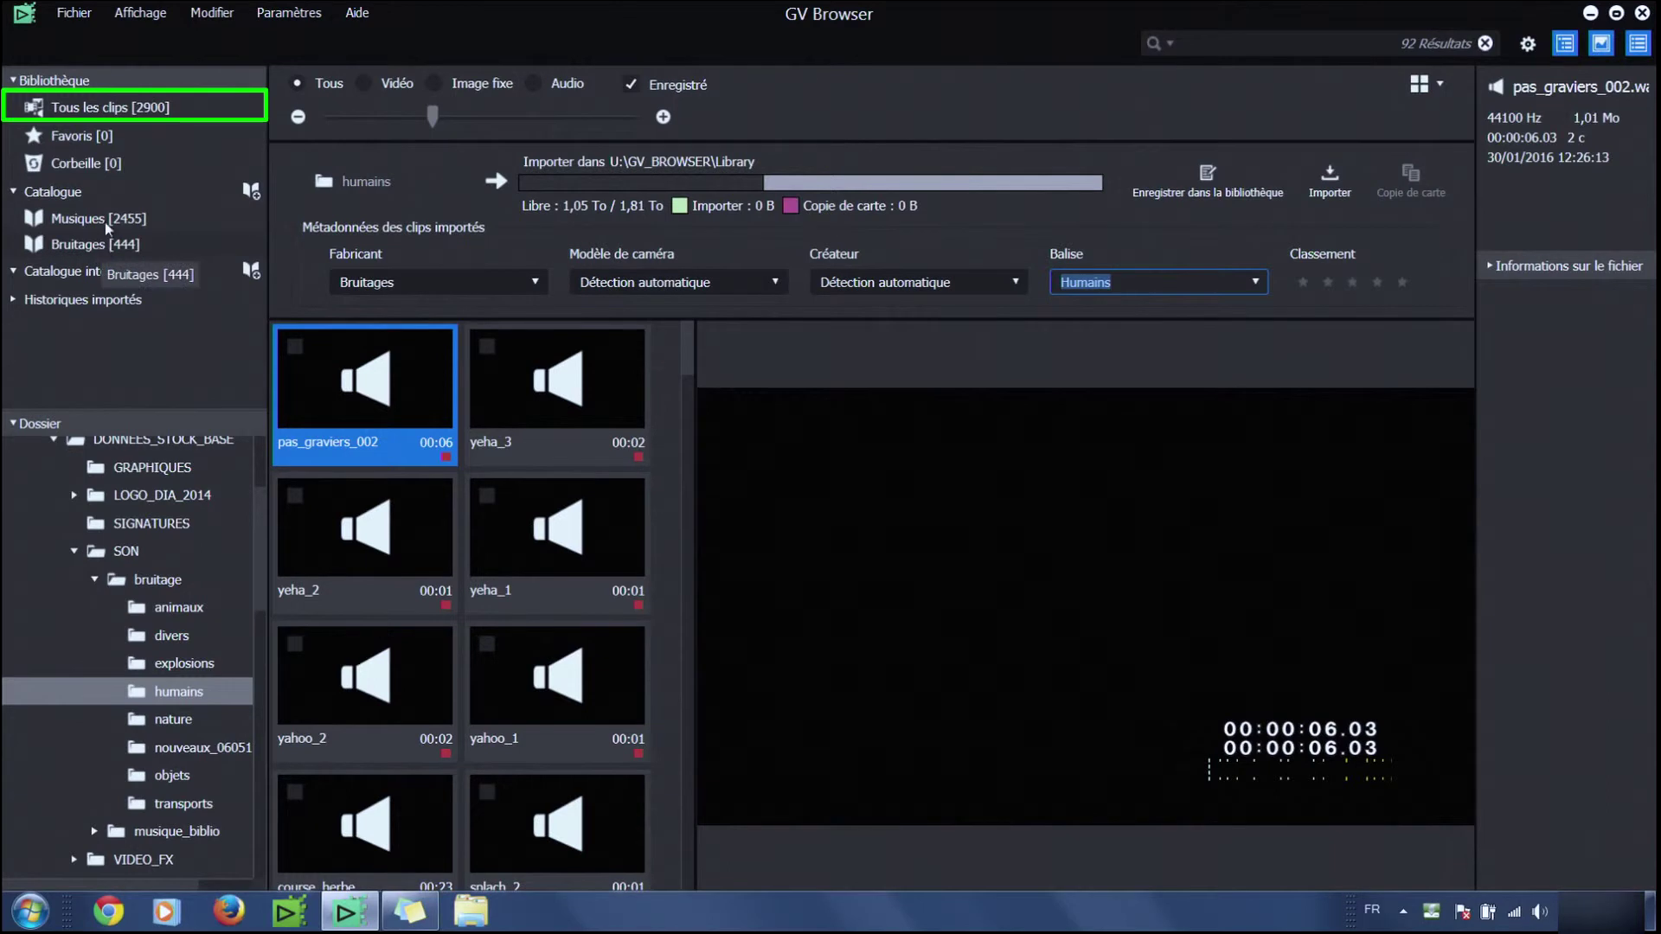
Step: Show all library clips and add pas_graviers_002 to the Bruitages catalogue
click(108, 111)
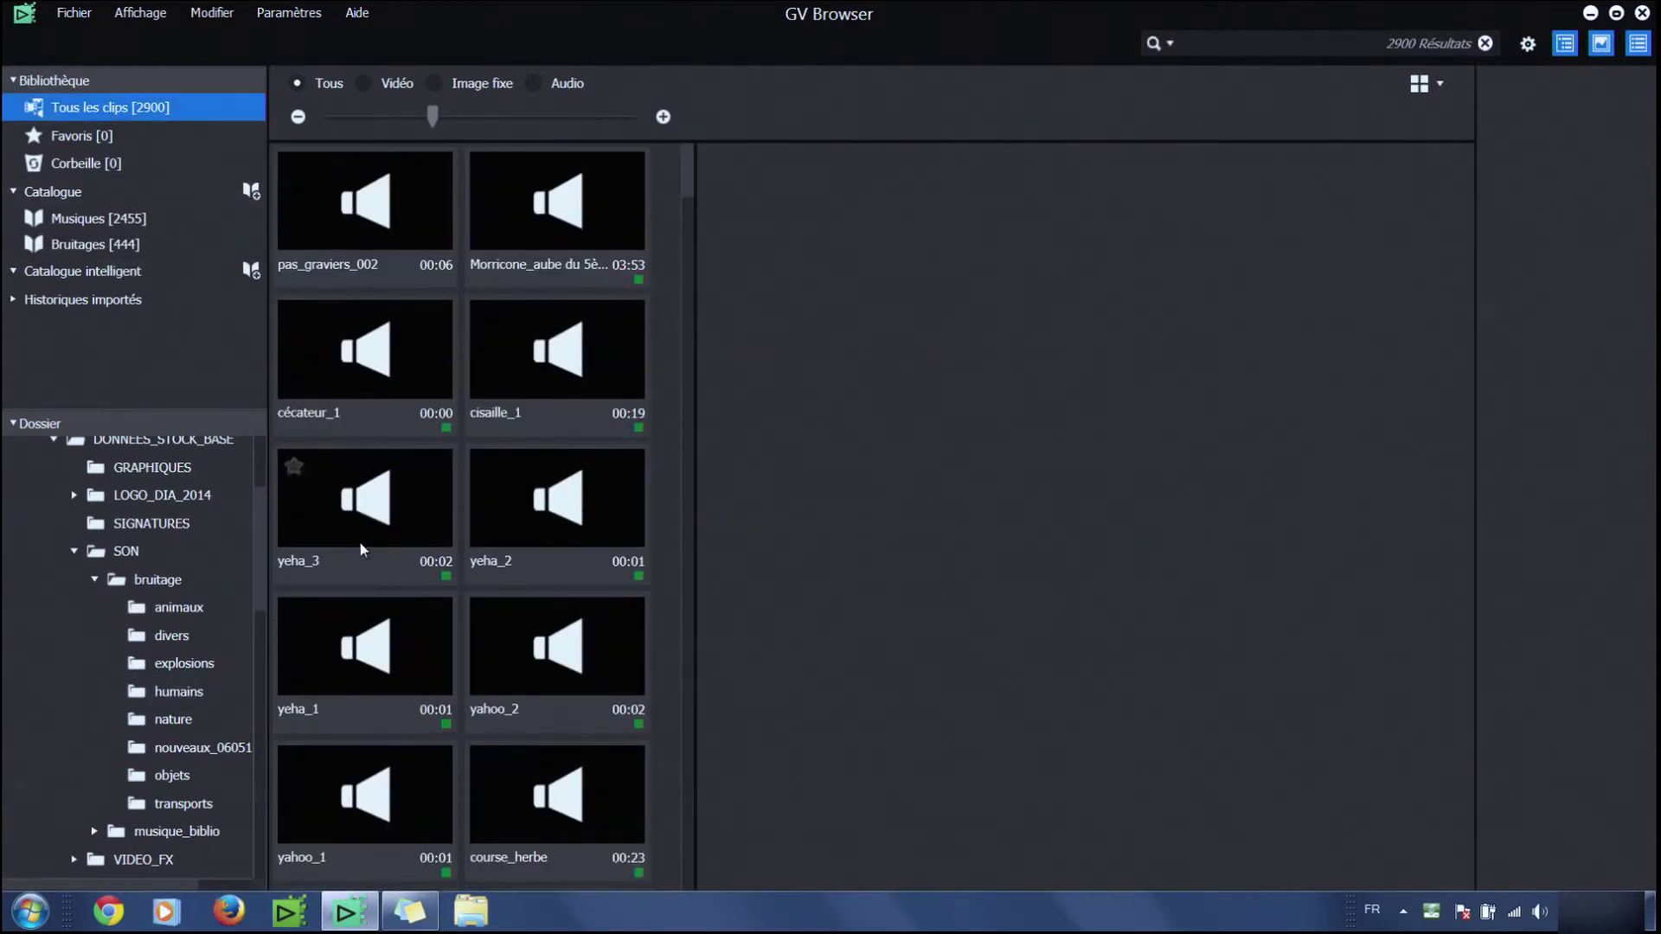
click(385, 214)
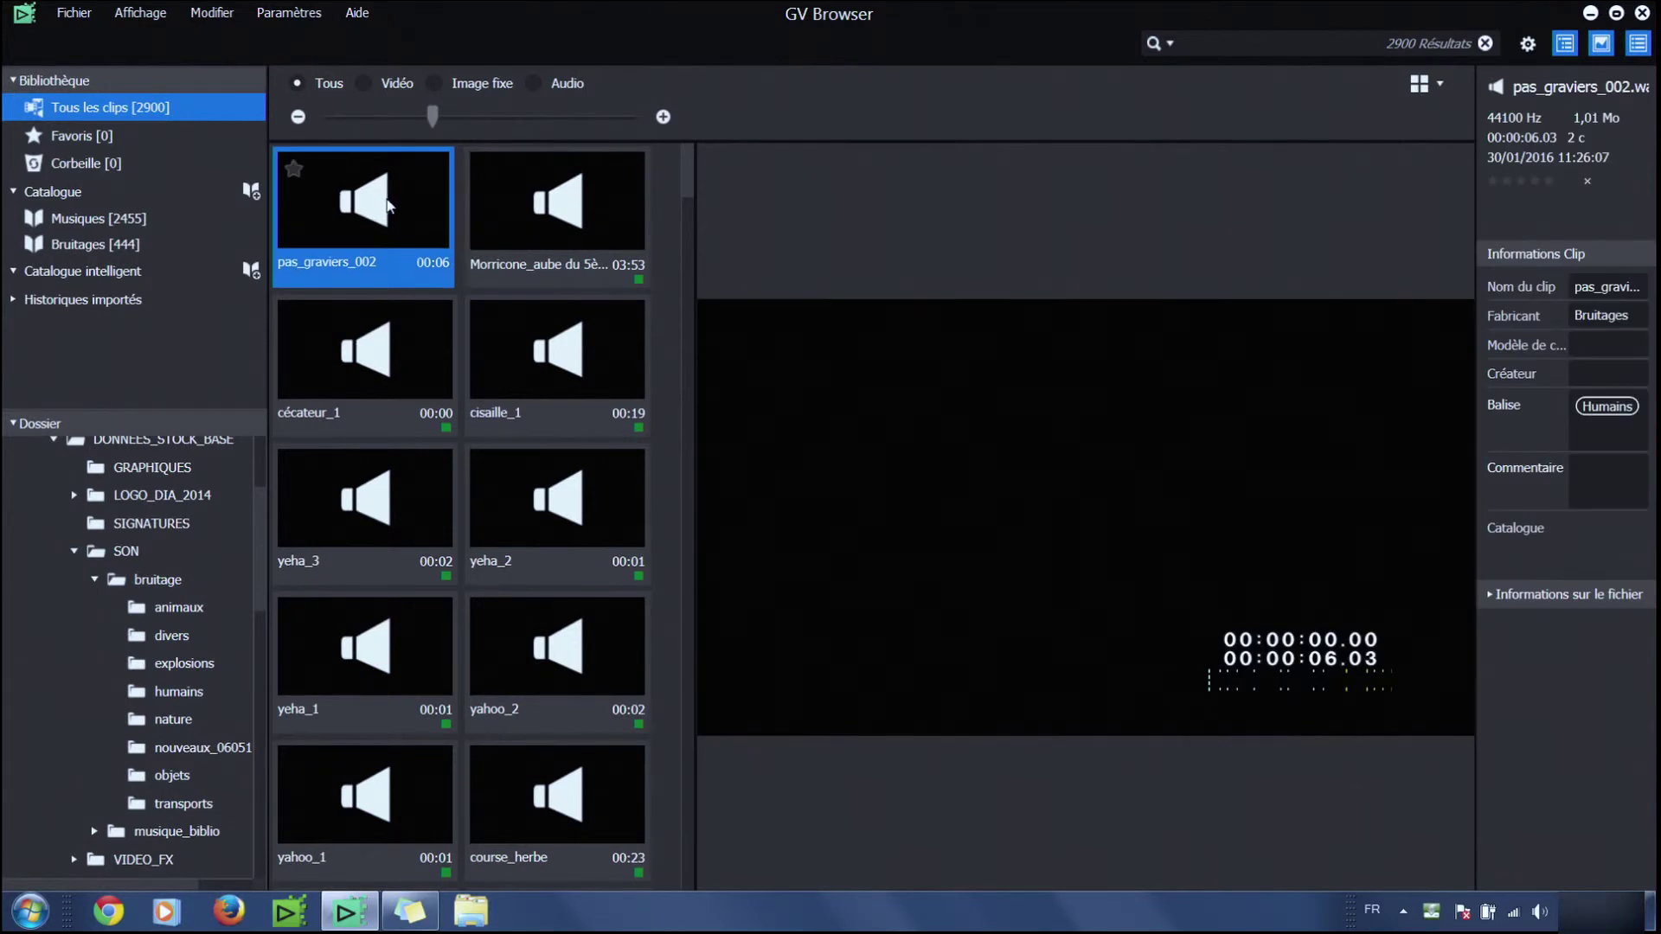
right_click(386, 216)
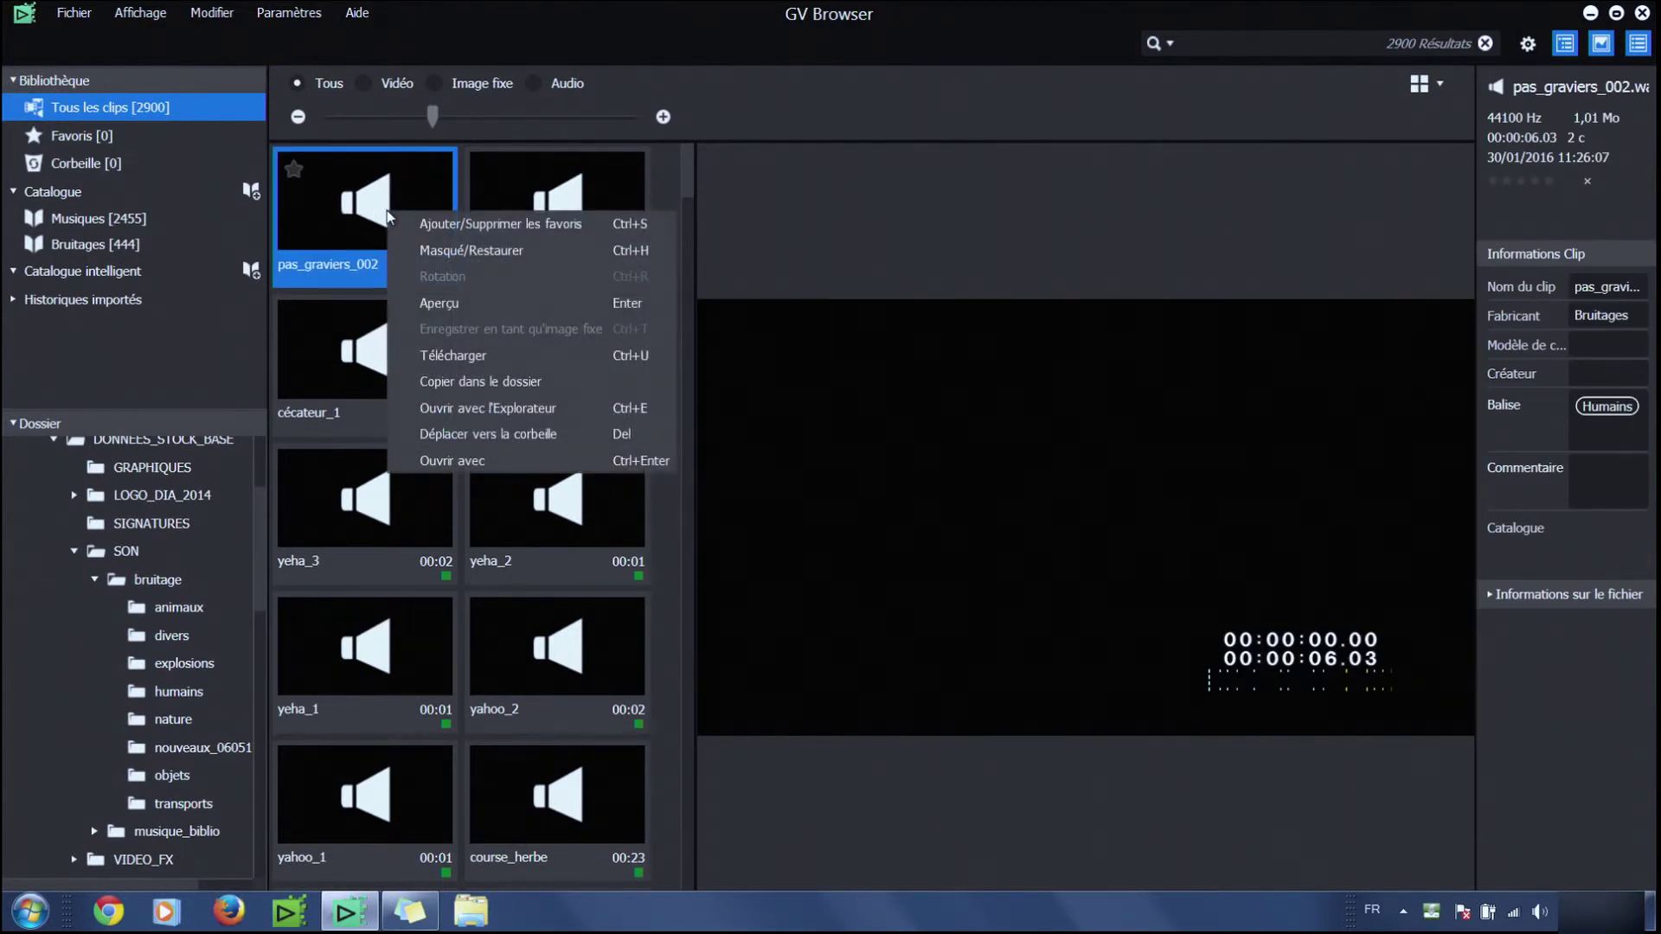
drag(371, 194, 111, 245)
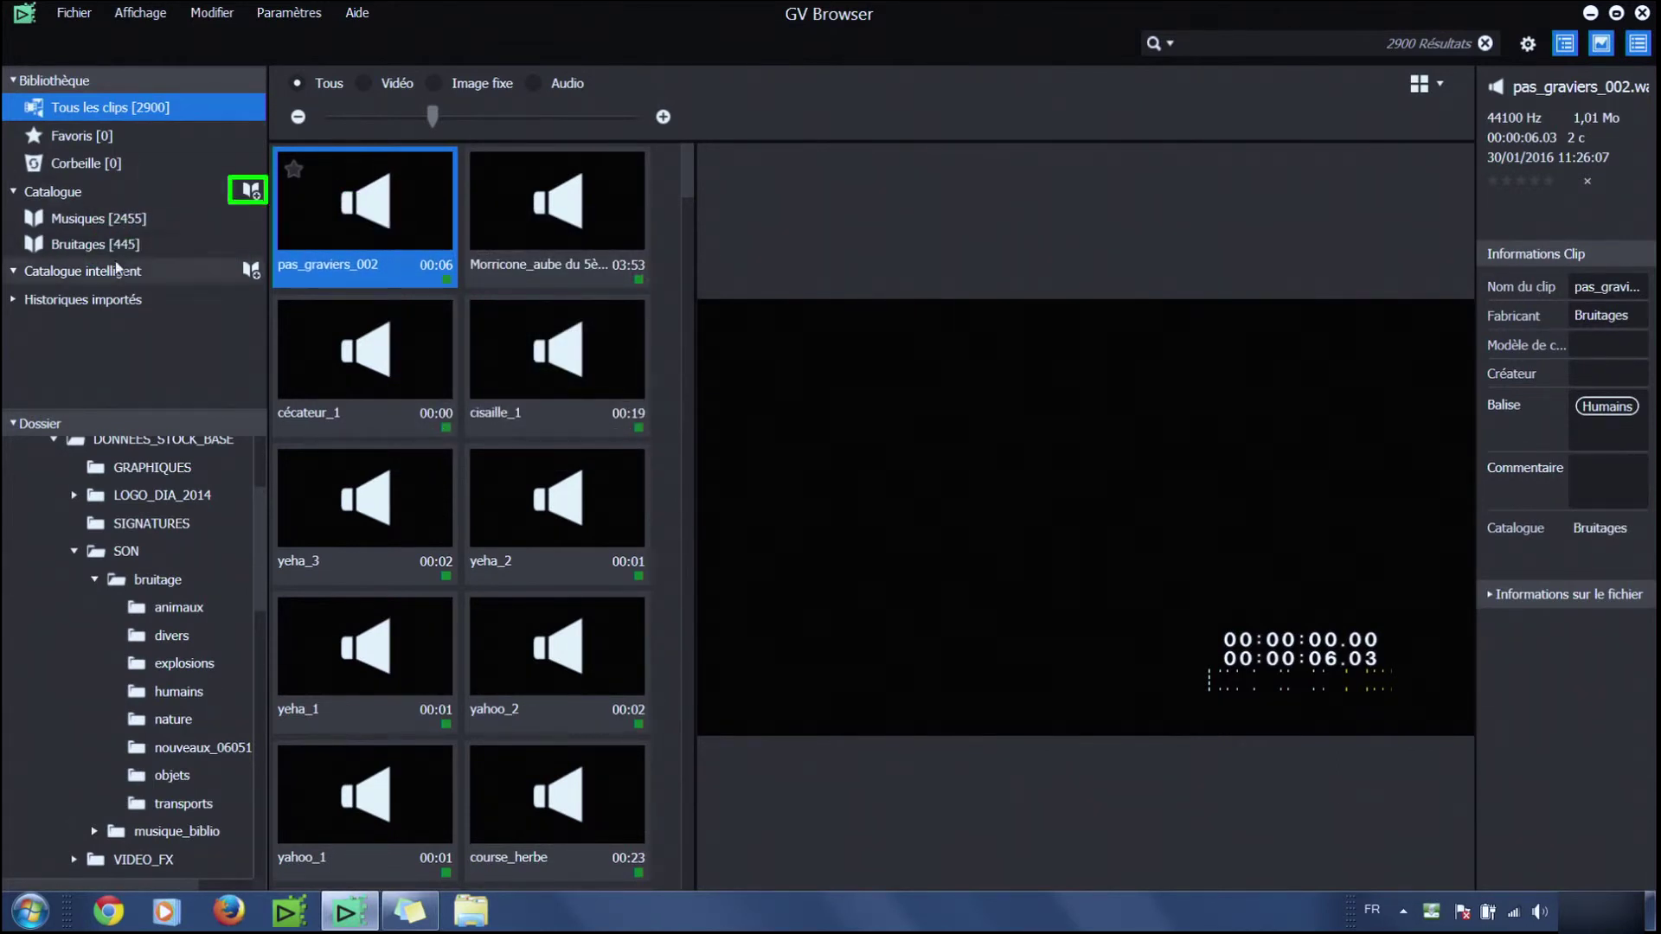
click(252, 190)
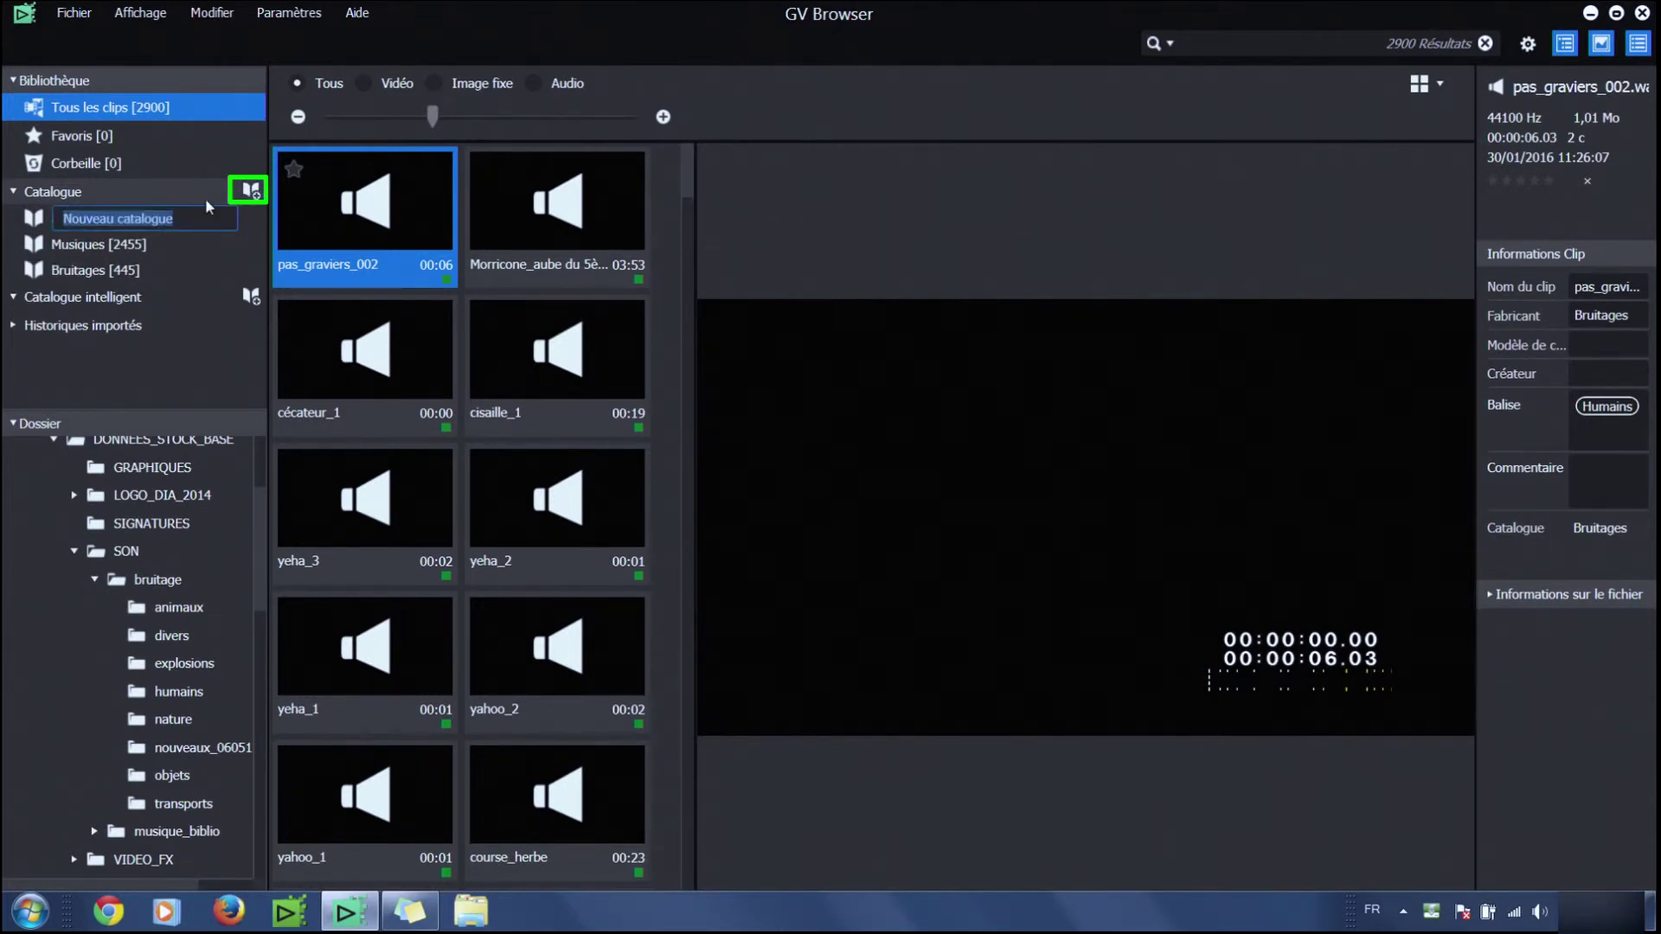
text(s)
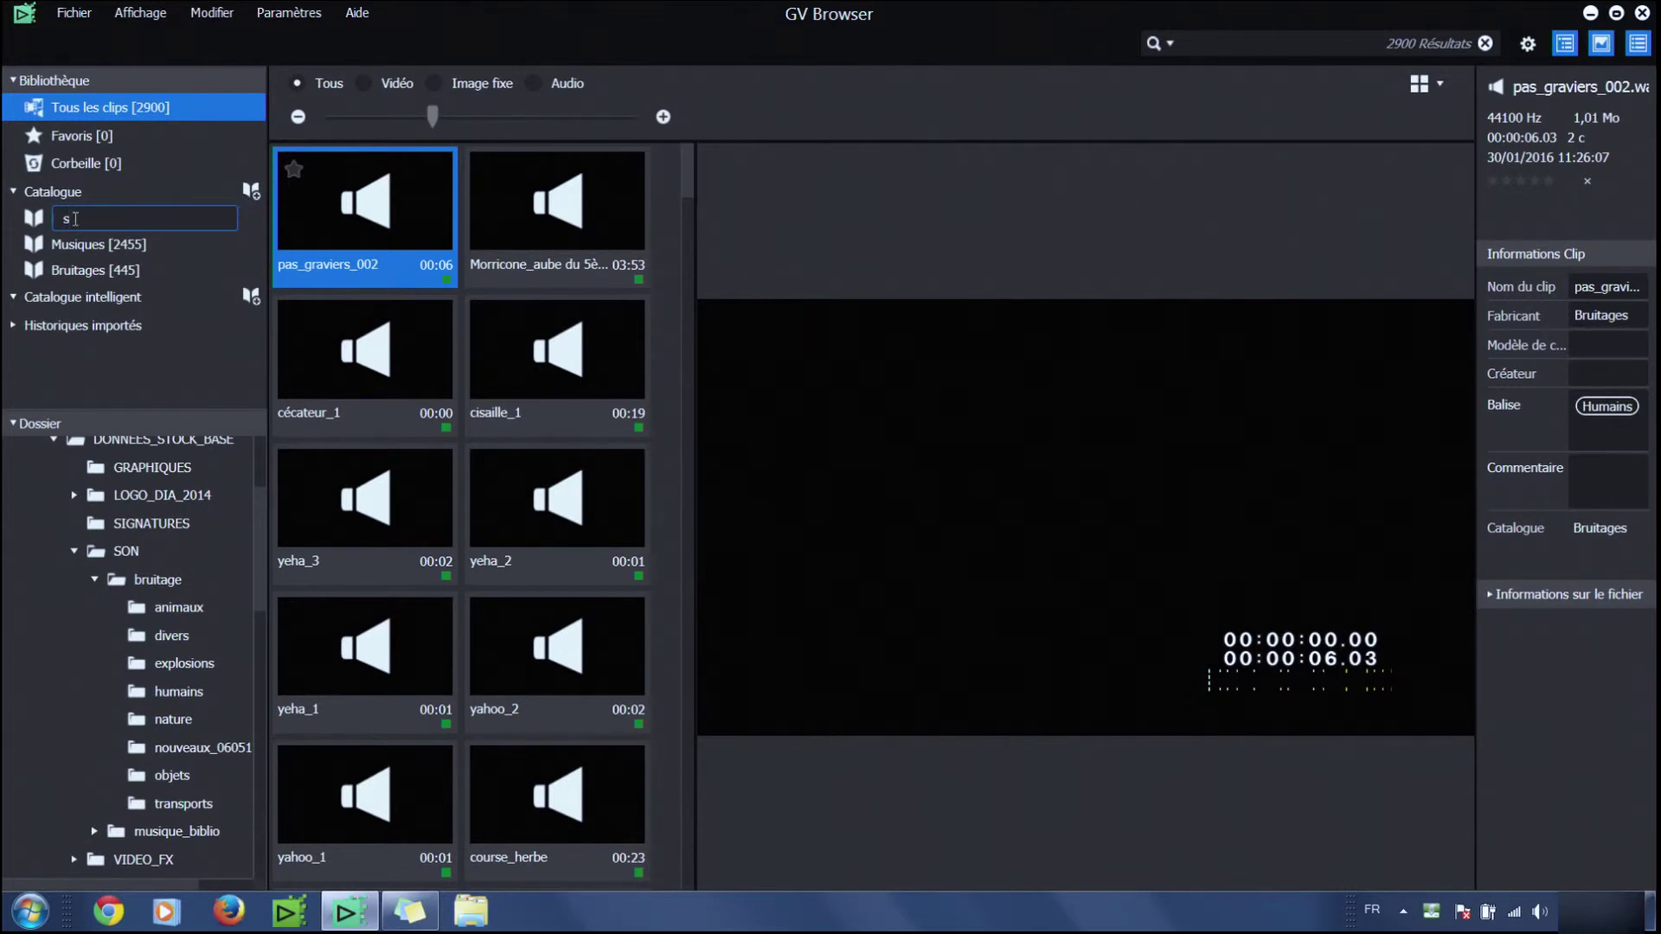
key(BackSpace)
text(cata)
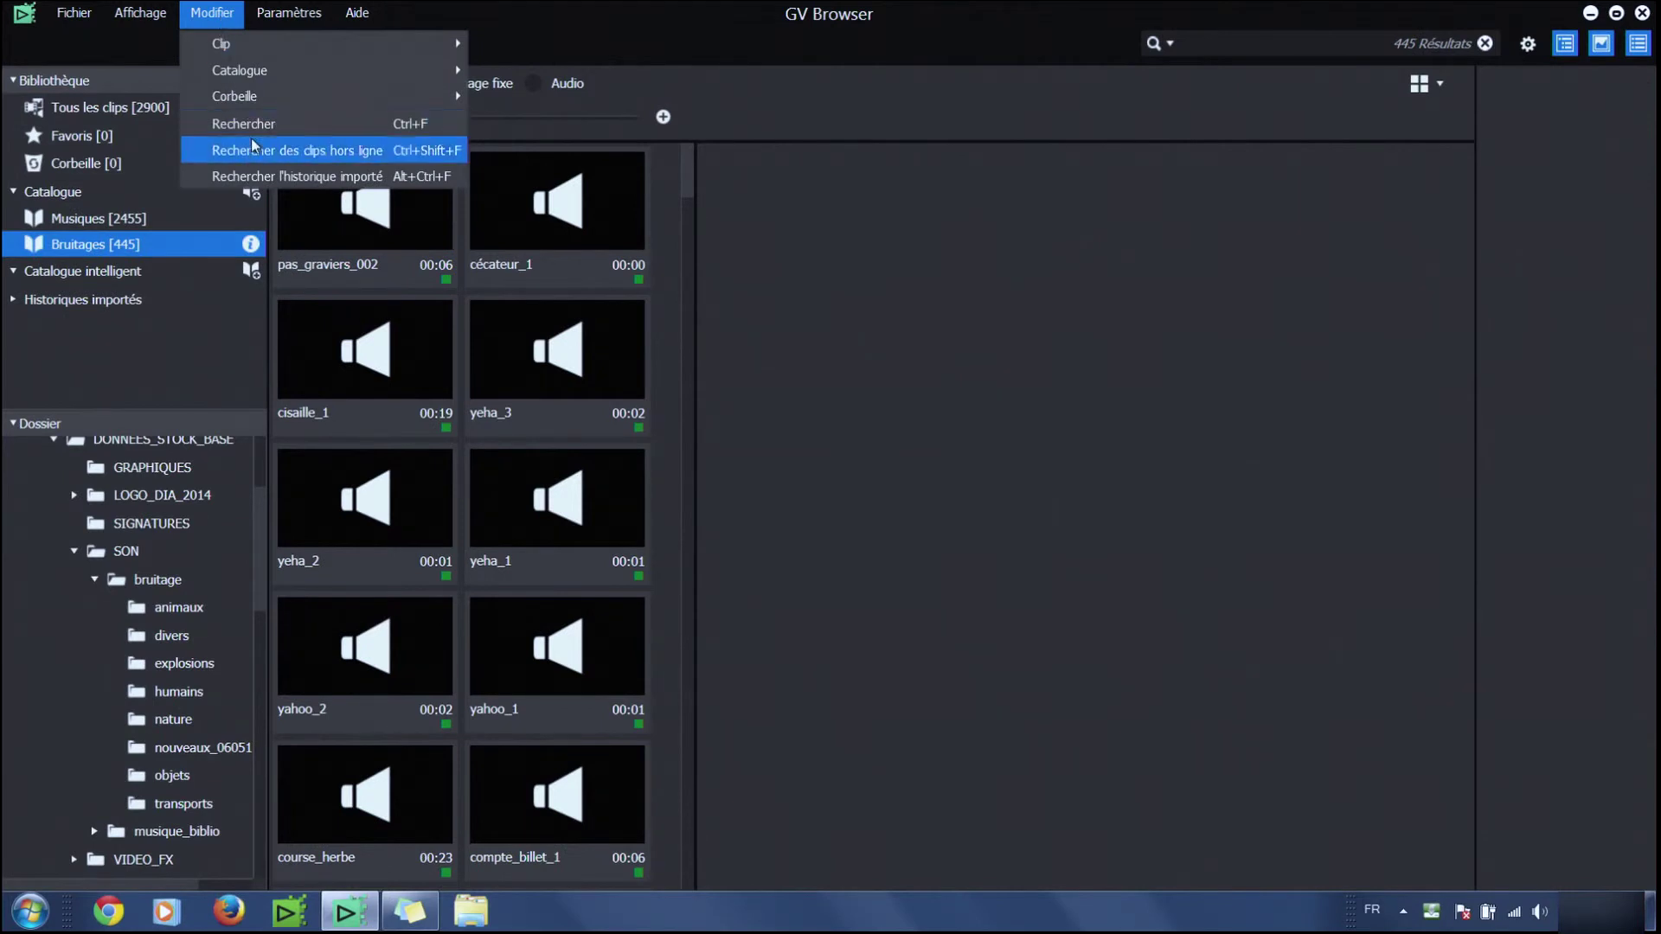
Step: Search the Bruitages catalogue for "pas"
click(251, 139)
click(1289, 49)
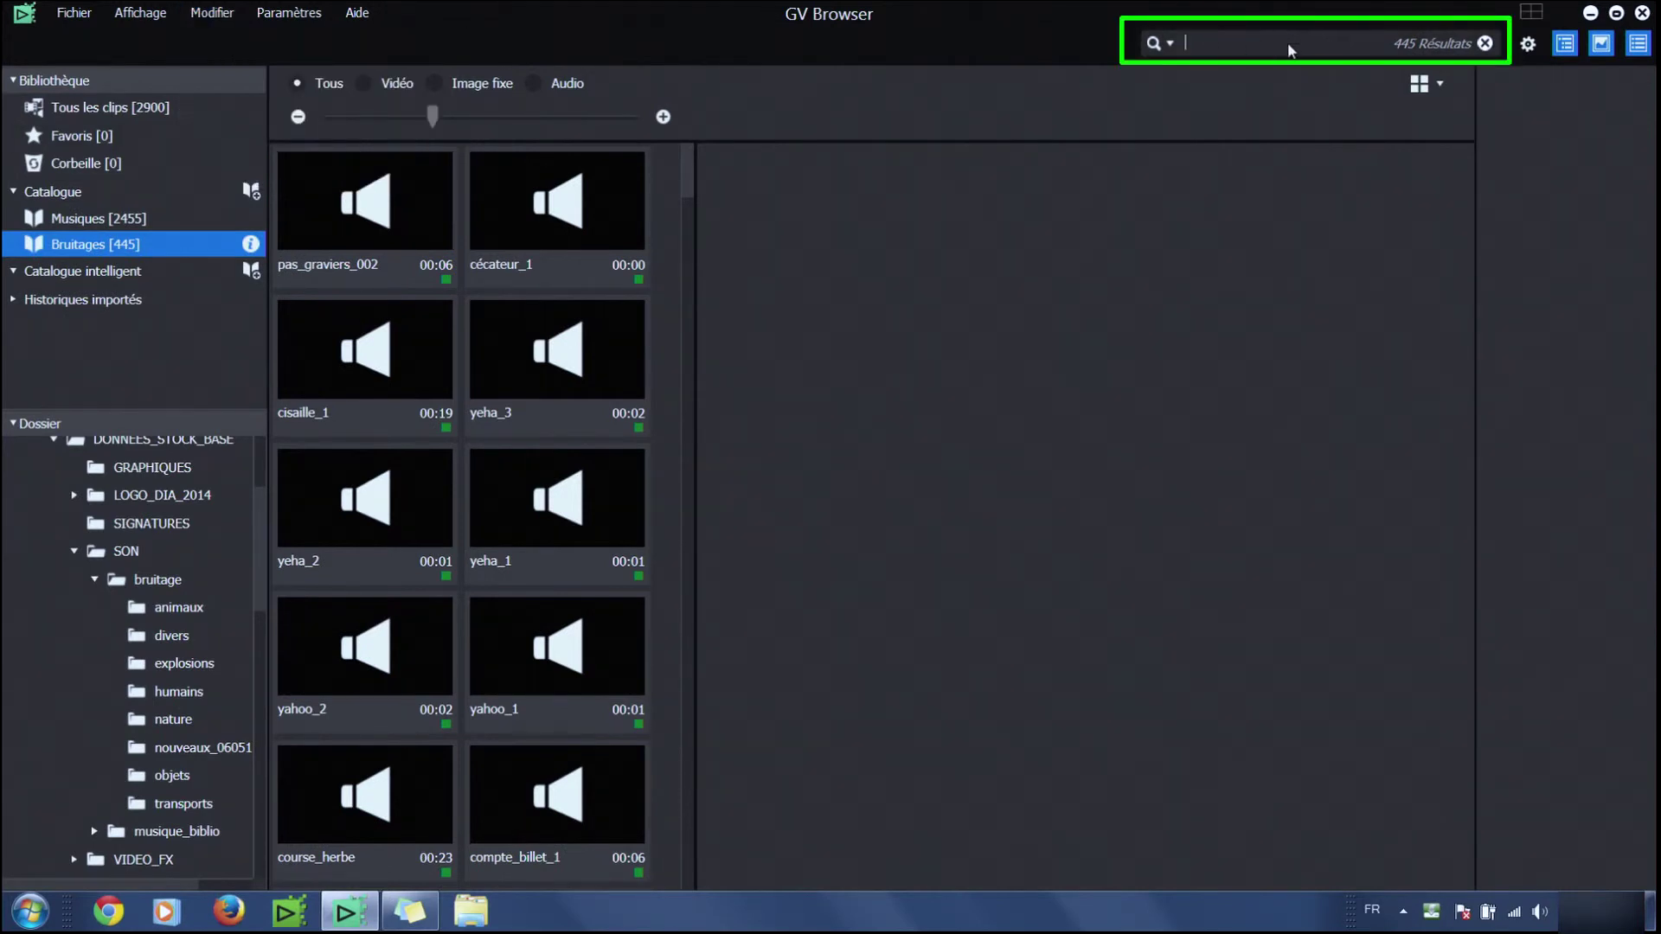
text(pas)
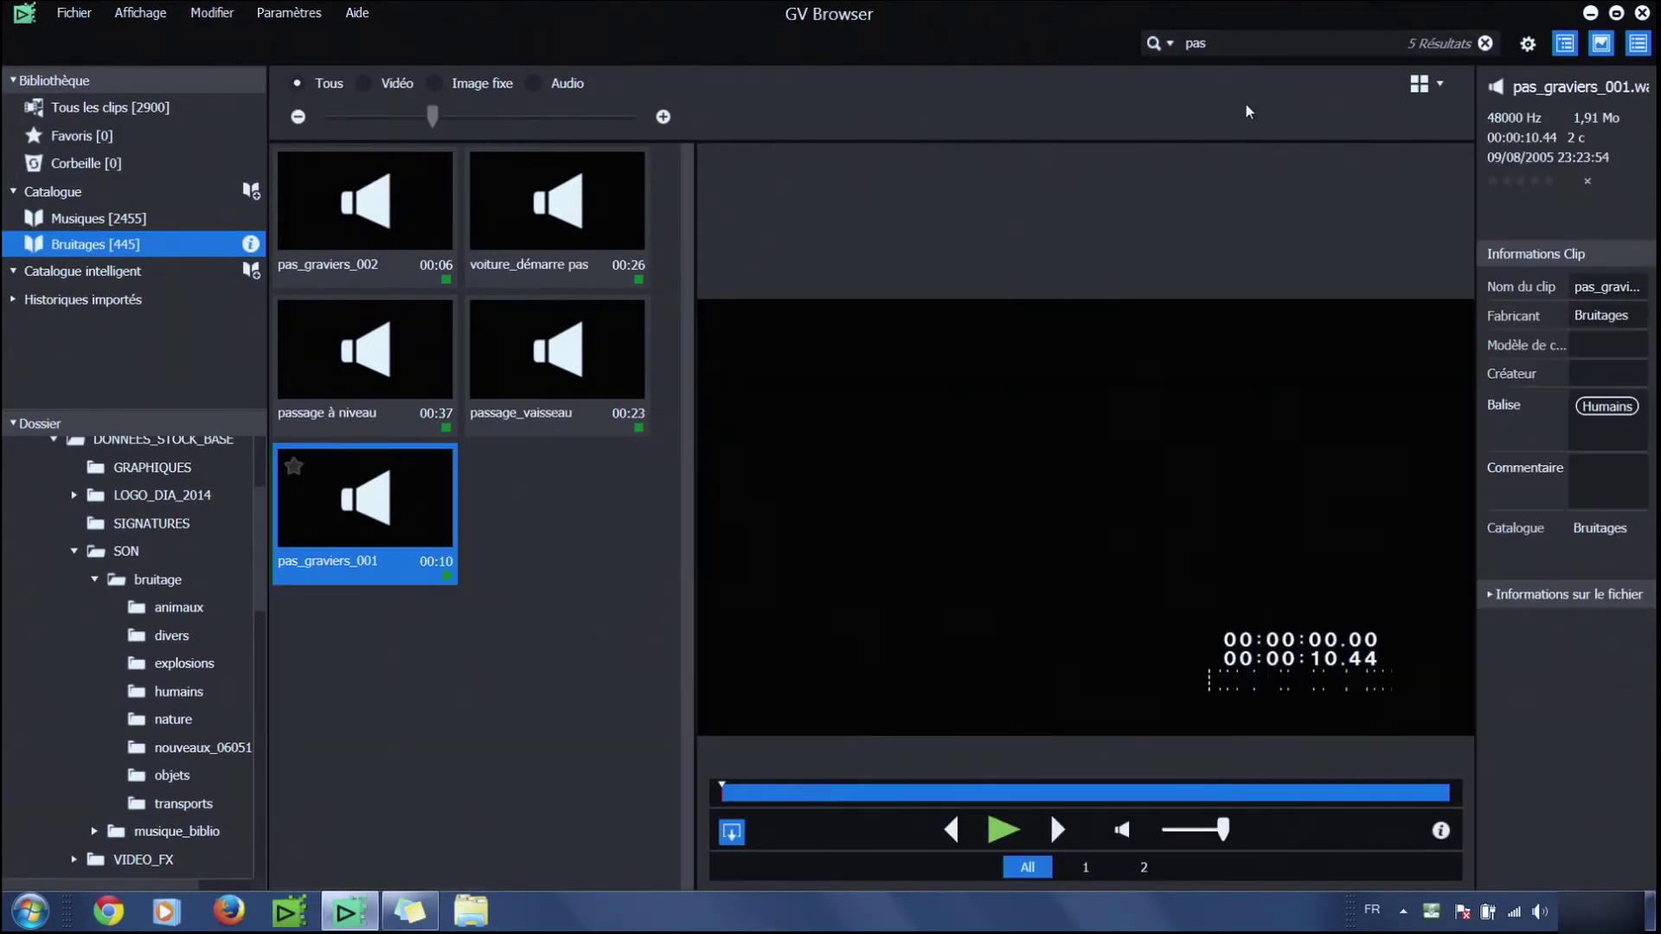
Step: Replace the search term with "gravier" to look for gravel sounds in the Bruitages catalogue
key(BackSpace)
key(BackSpace)
key(BackSpace)
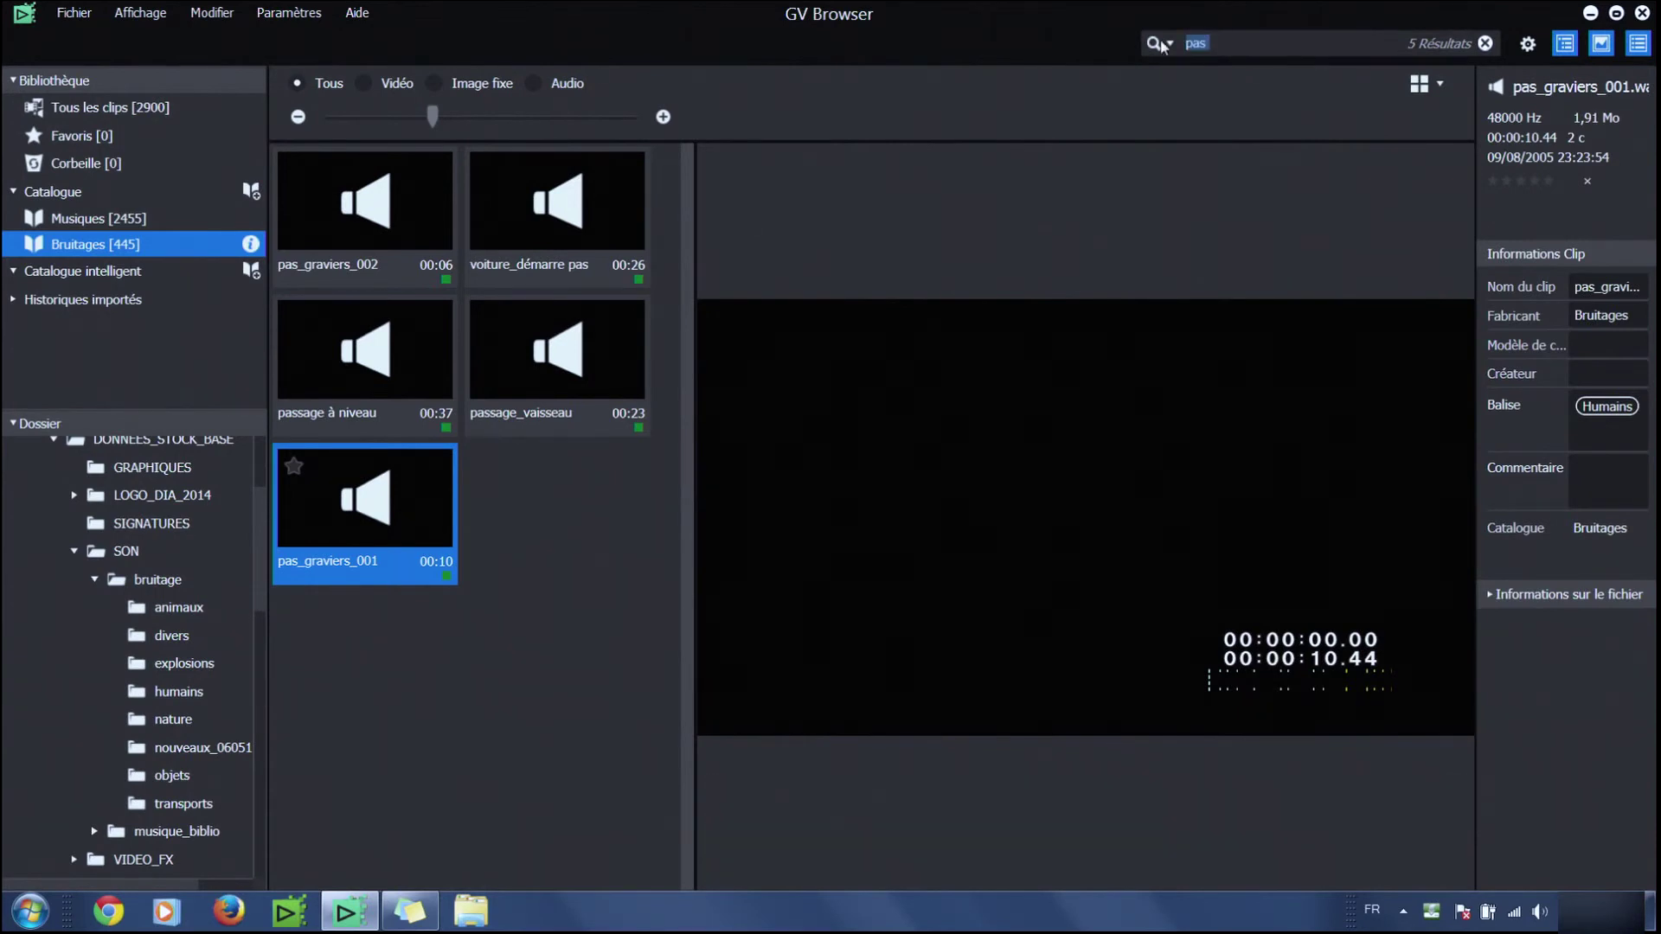
text(gravier)
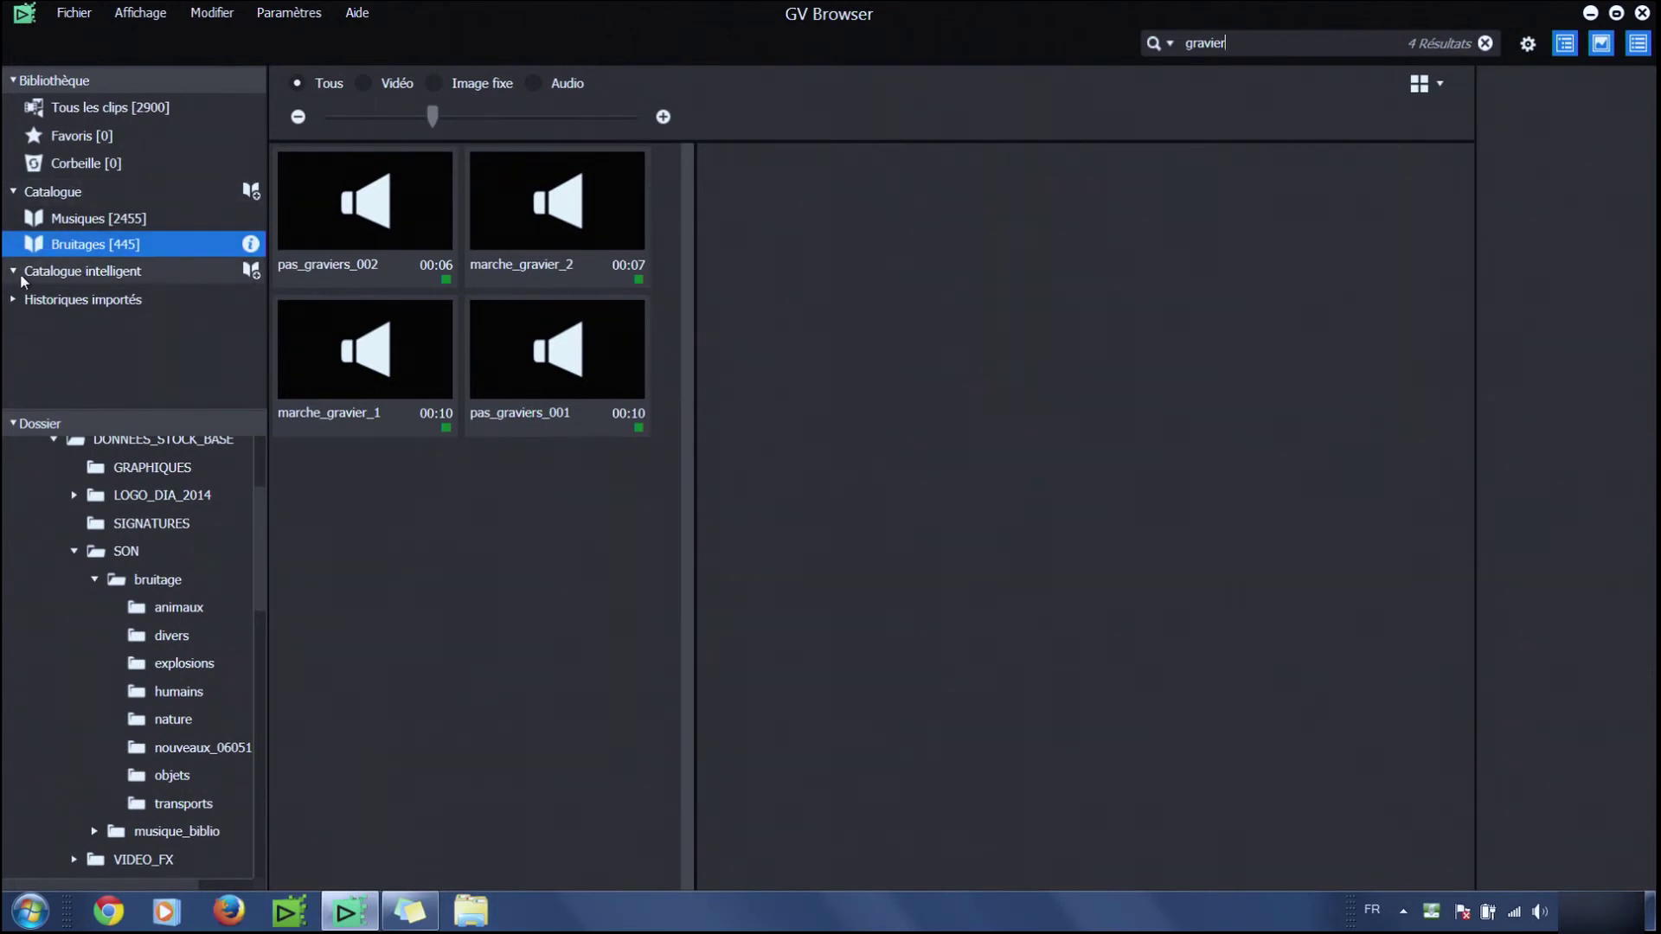
Step: Create a smart catalogue named "pas humain"
click(250, 271)
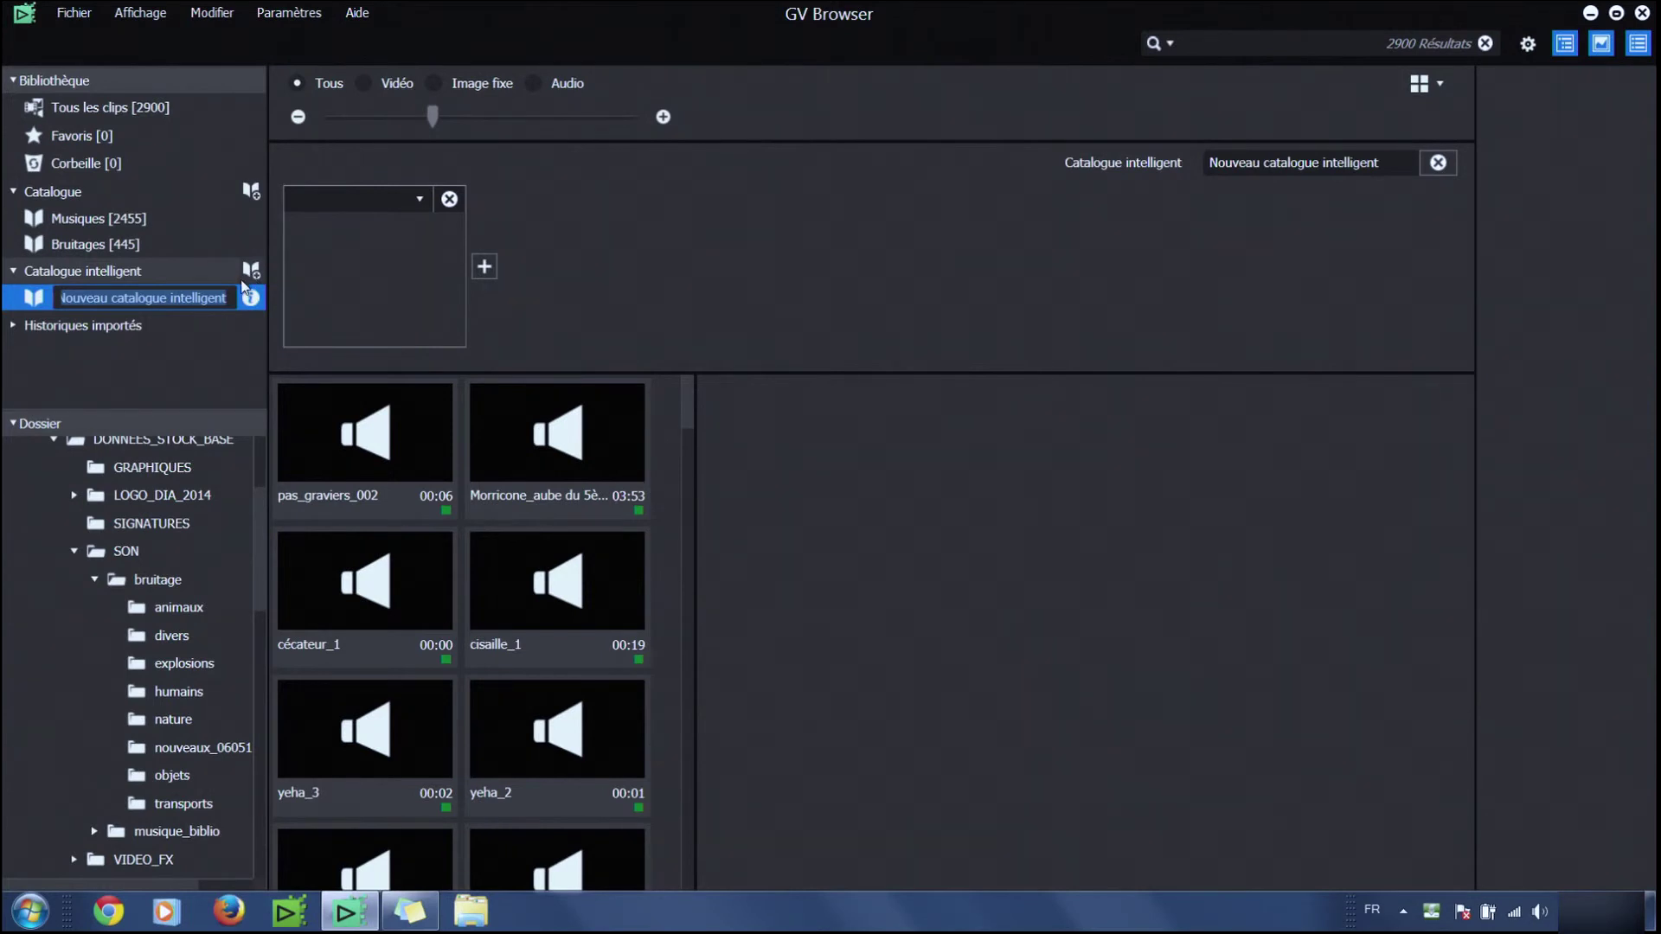
text(pas)
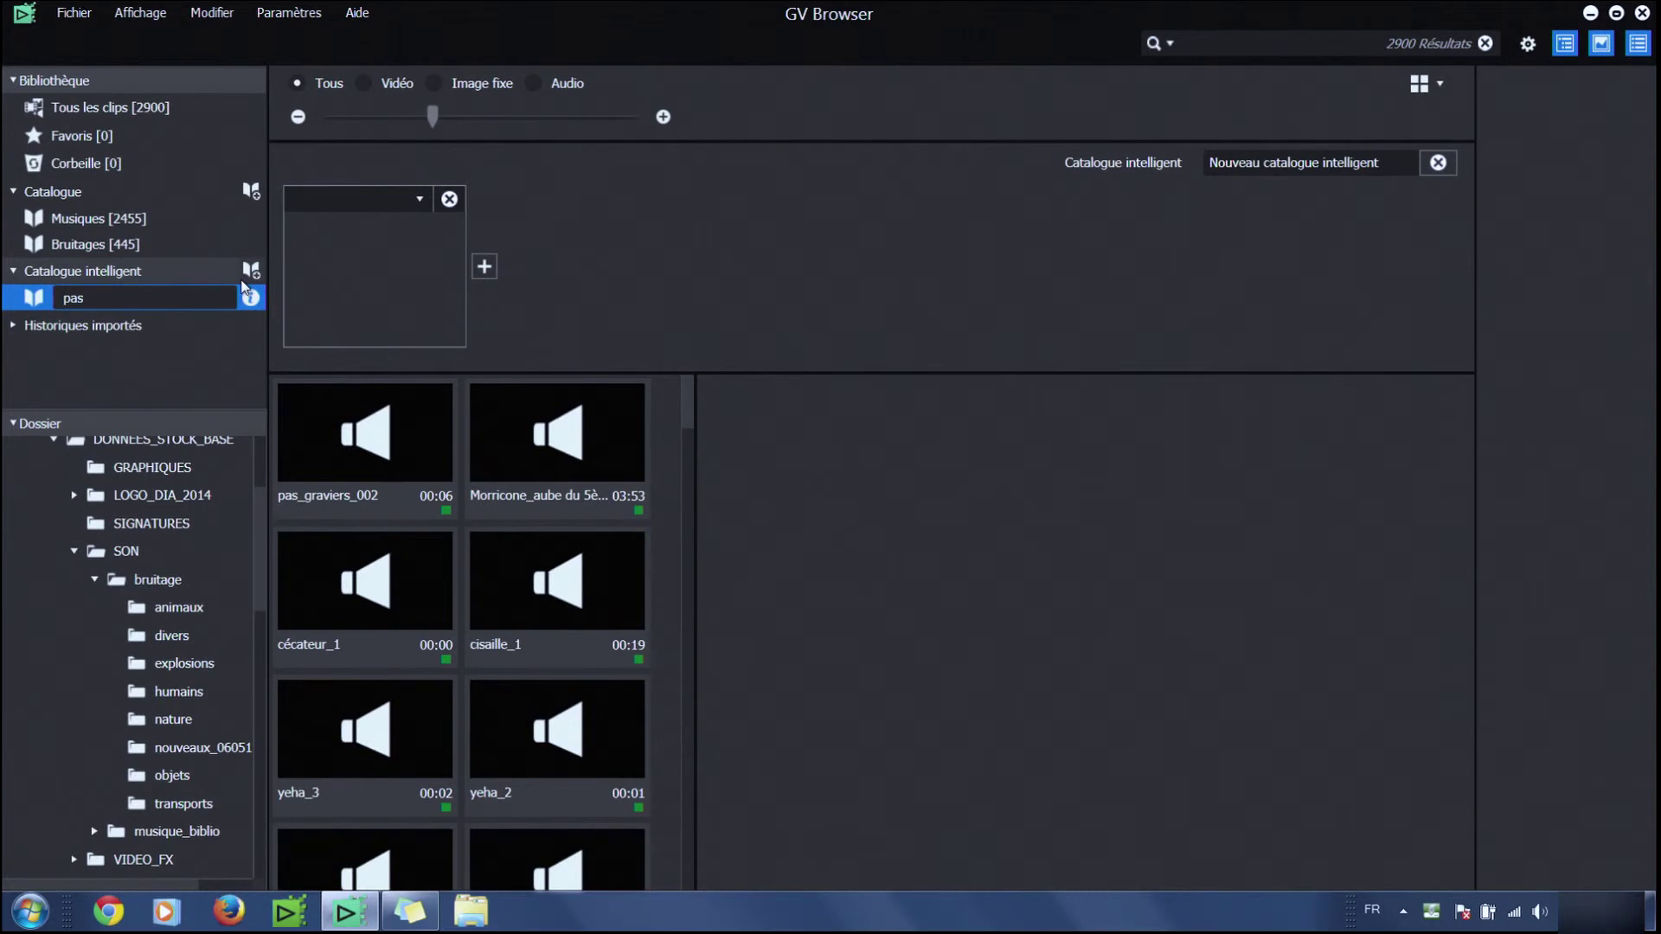
text( humain)
key(Return)
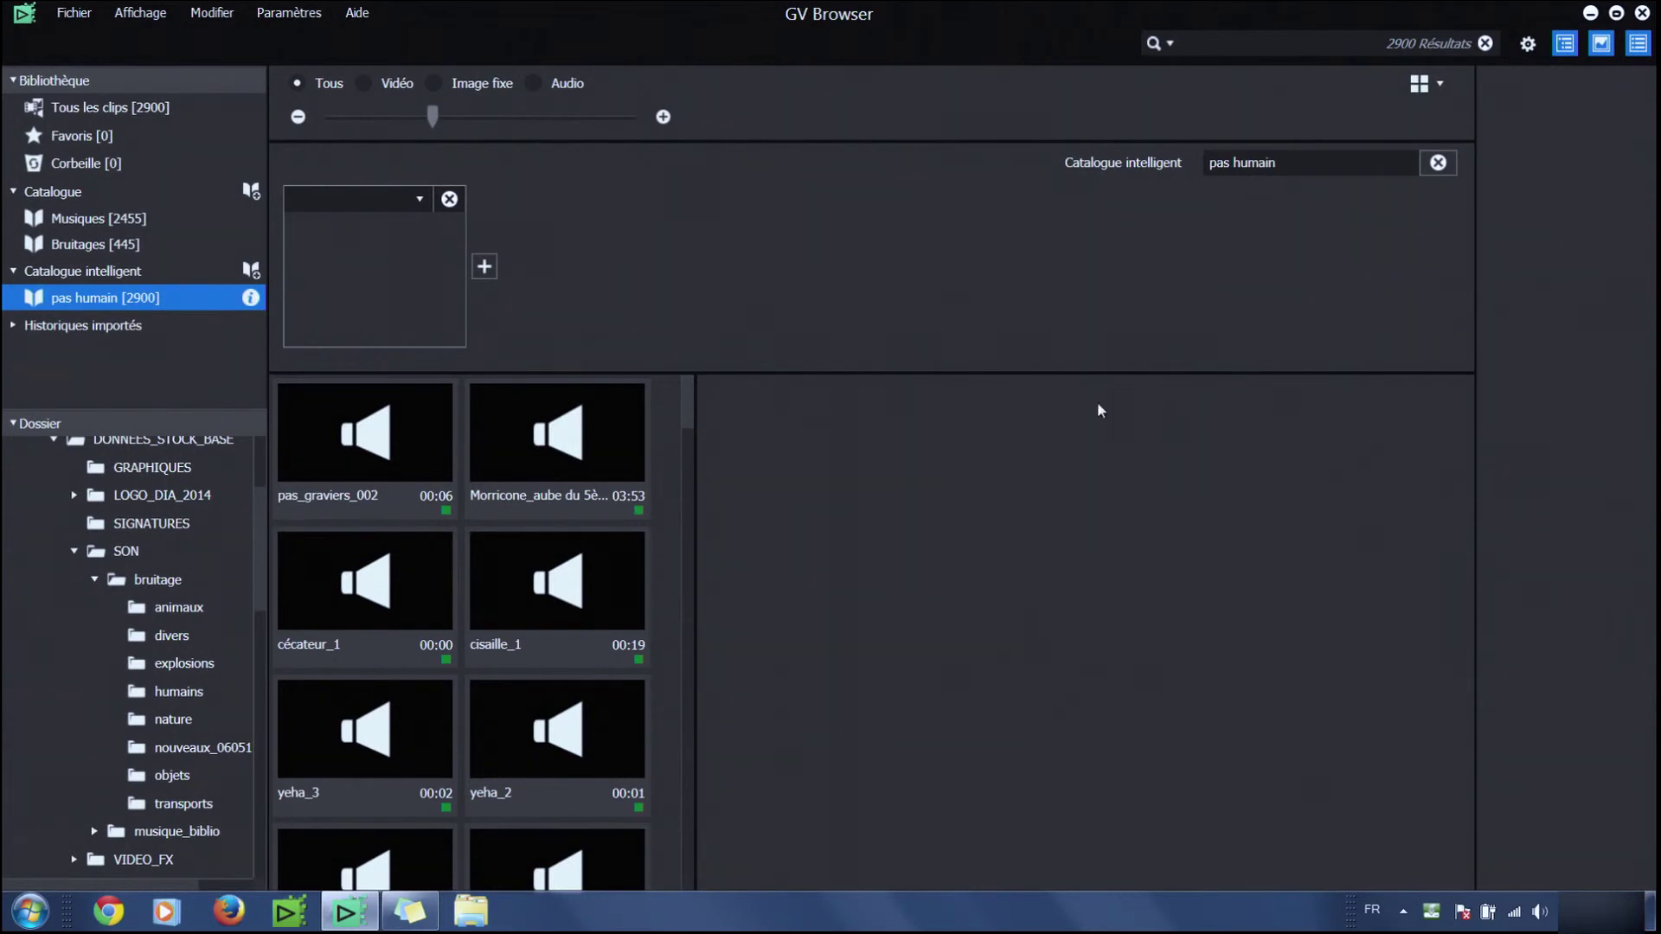
Step: Filter the "pas humain" smart catalogue by the Balise criterion with the value Humains
click(419, 201)
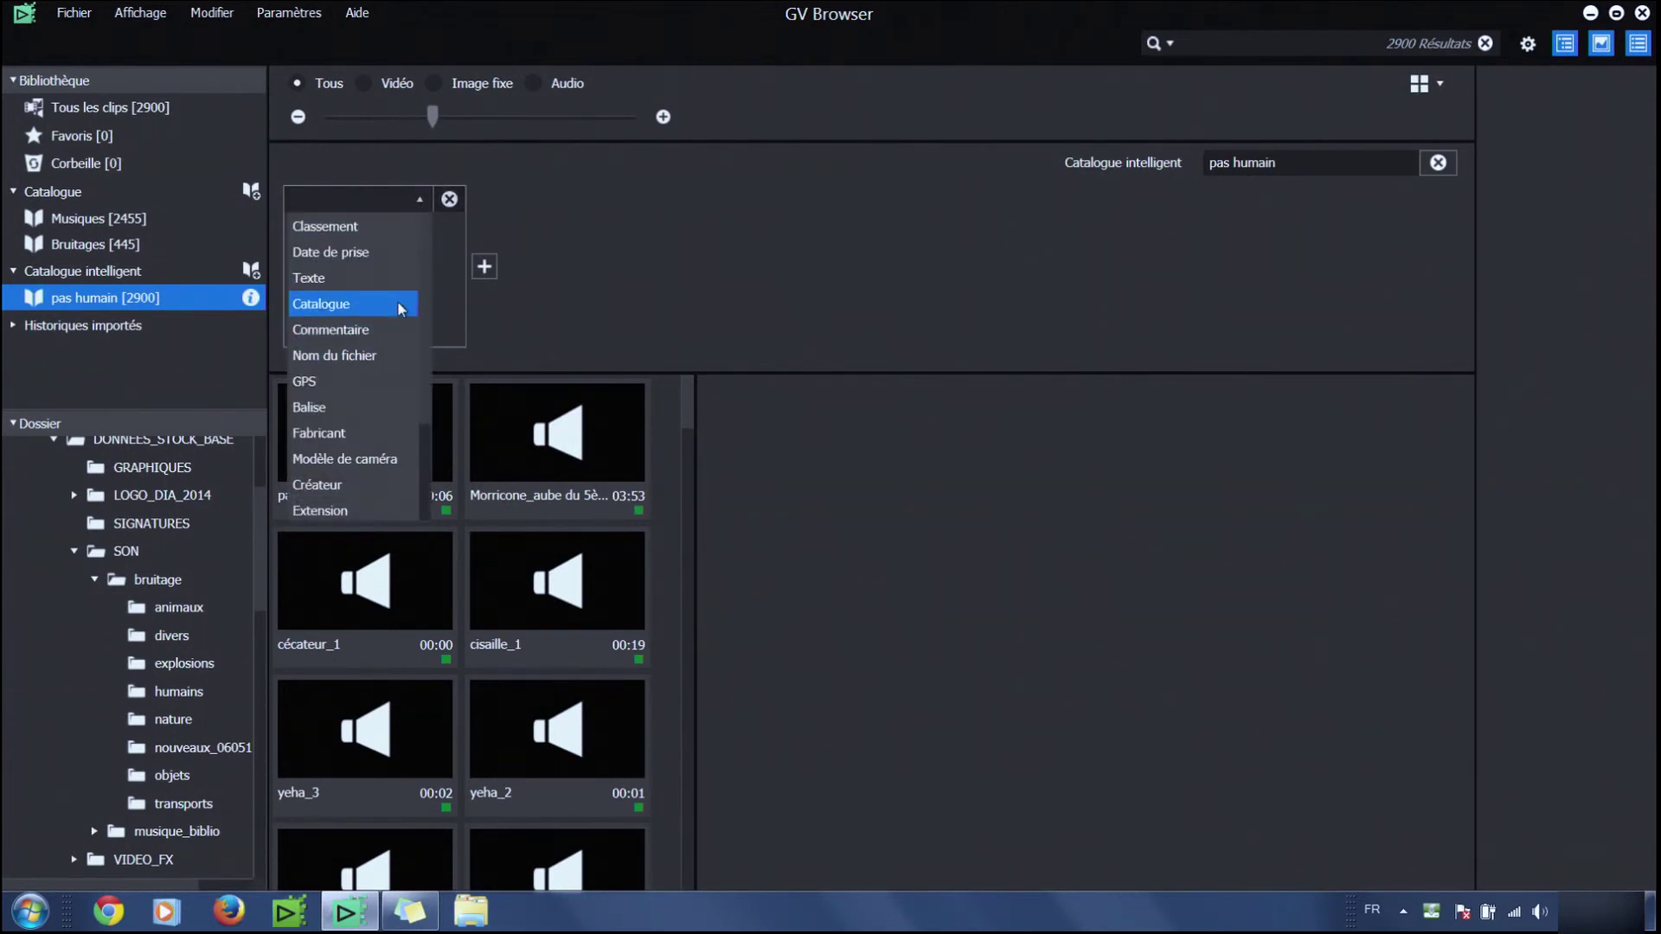
click(372, 412)
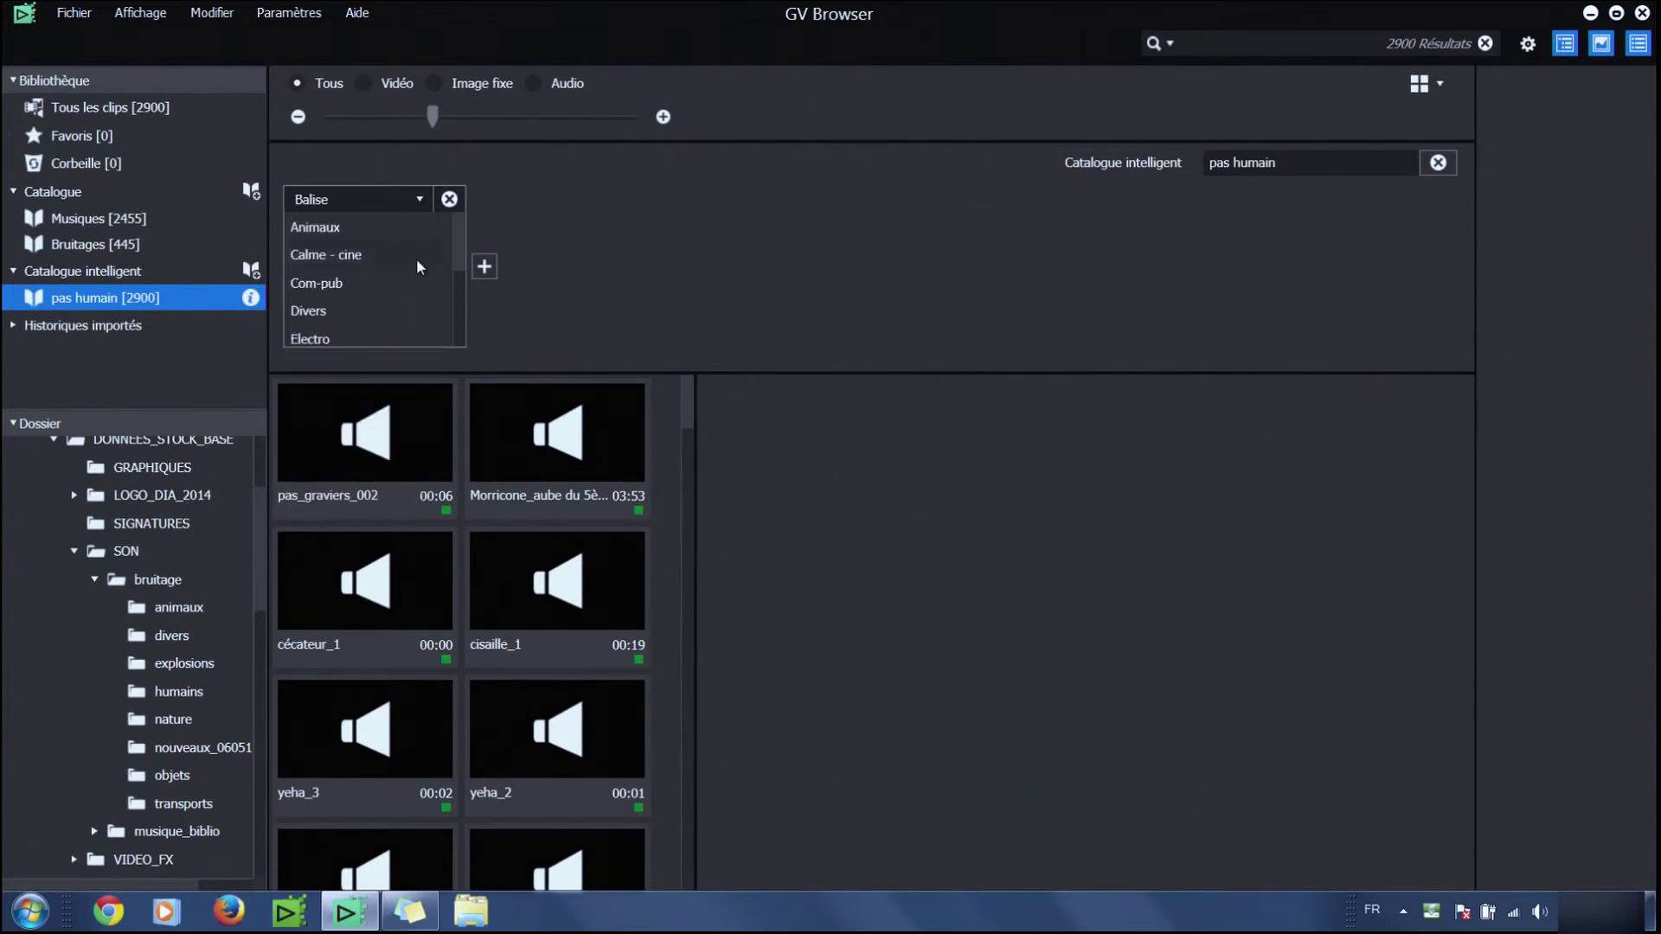
drag(459, 235, 459, 282)
click(368, 282)
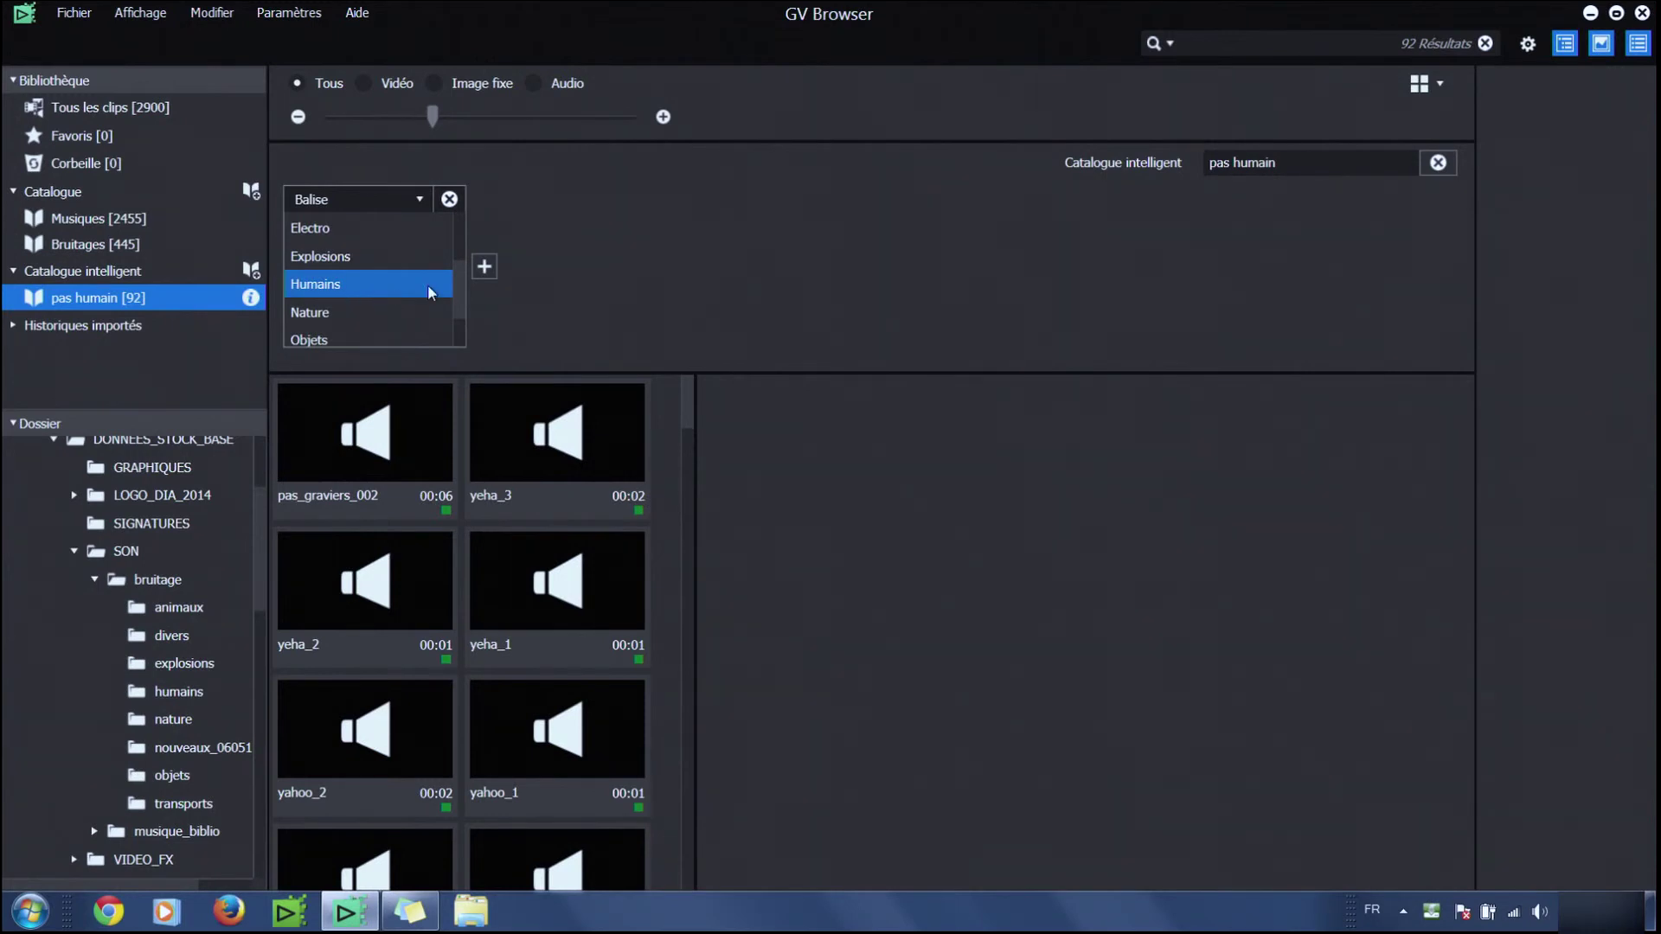
Step: Add a second criterion of type Texte to the smart catalogue, with the text "pas"
click(488, 274)
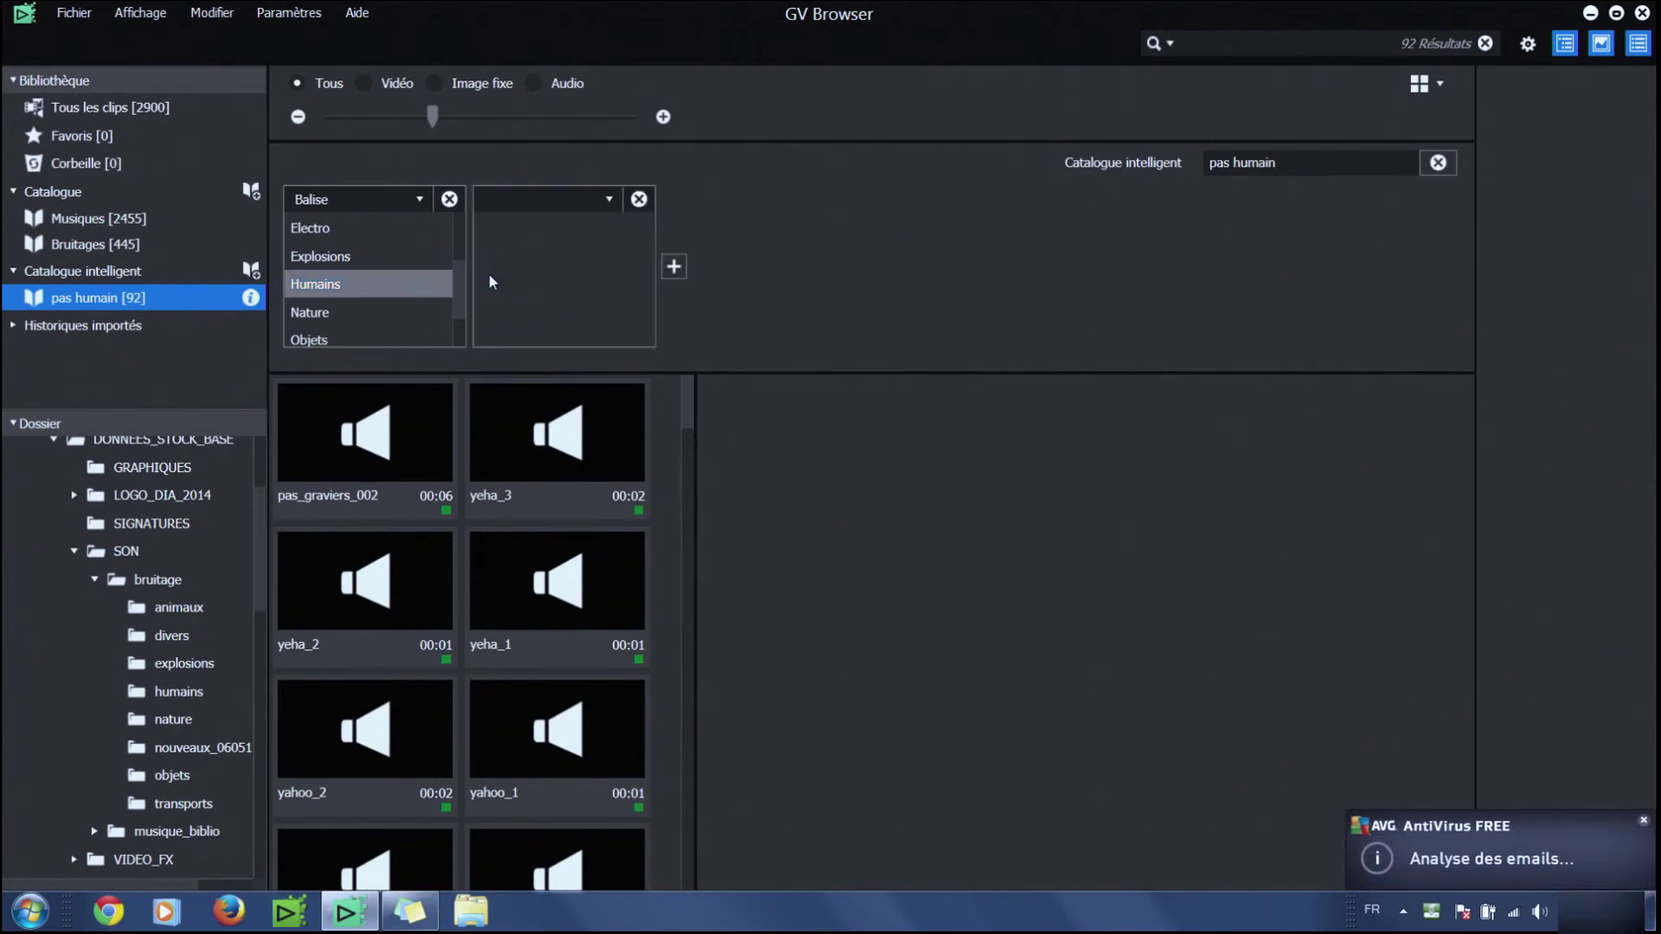
click(608, 200)
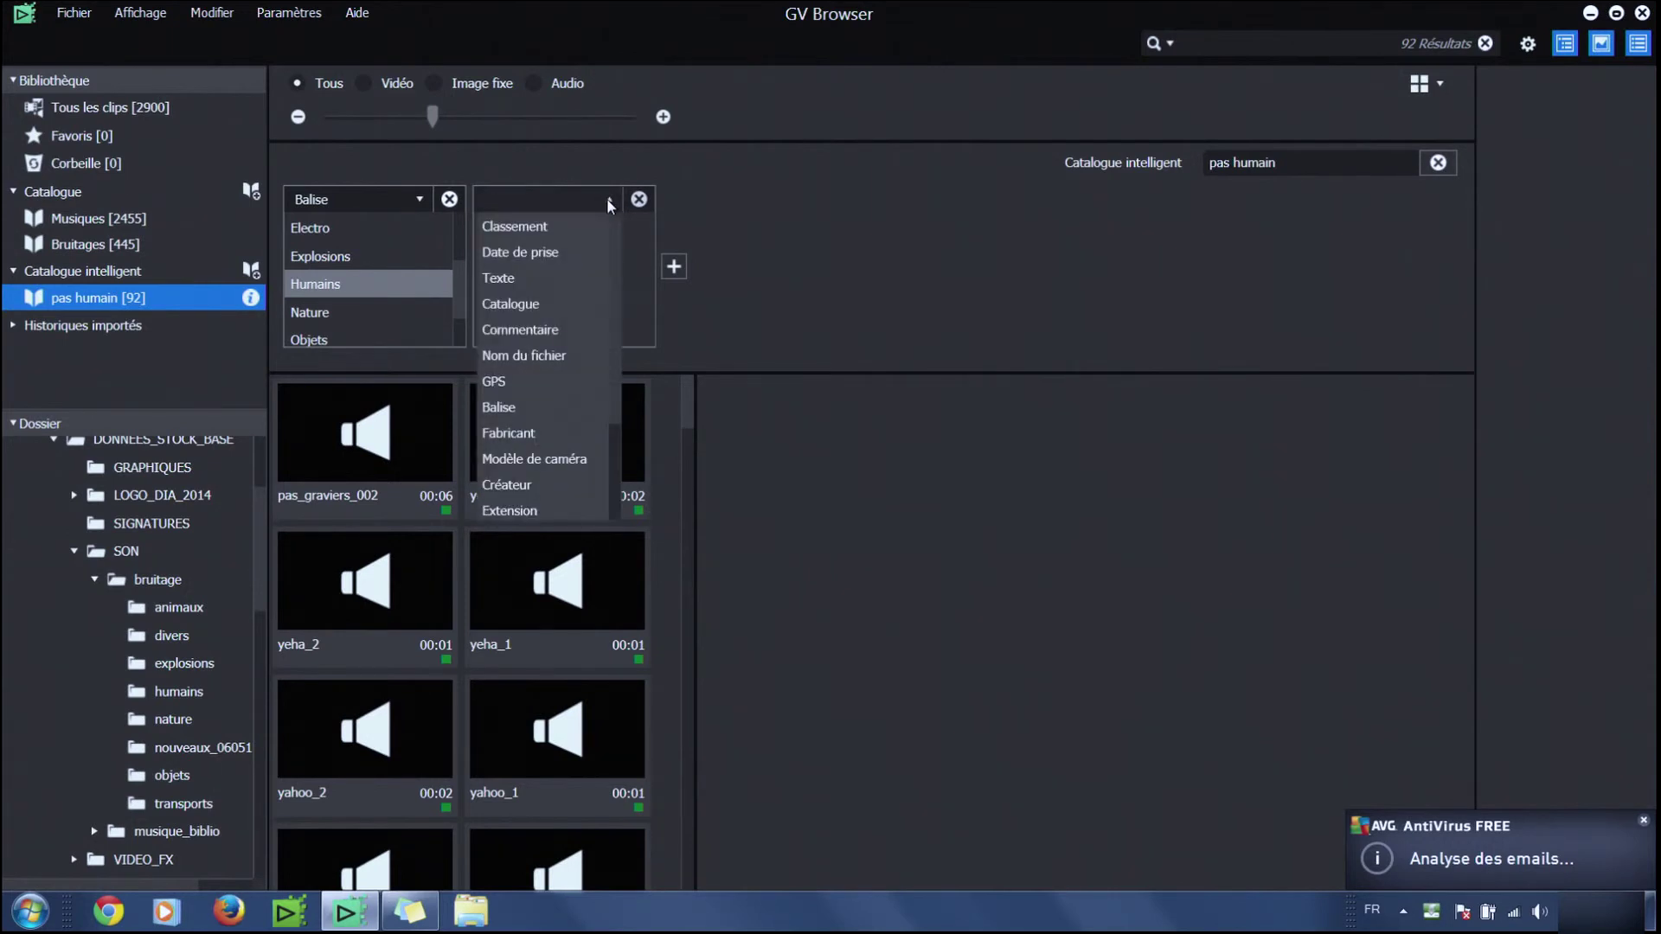
click(543, 275)
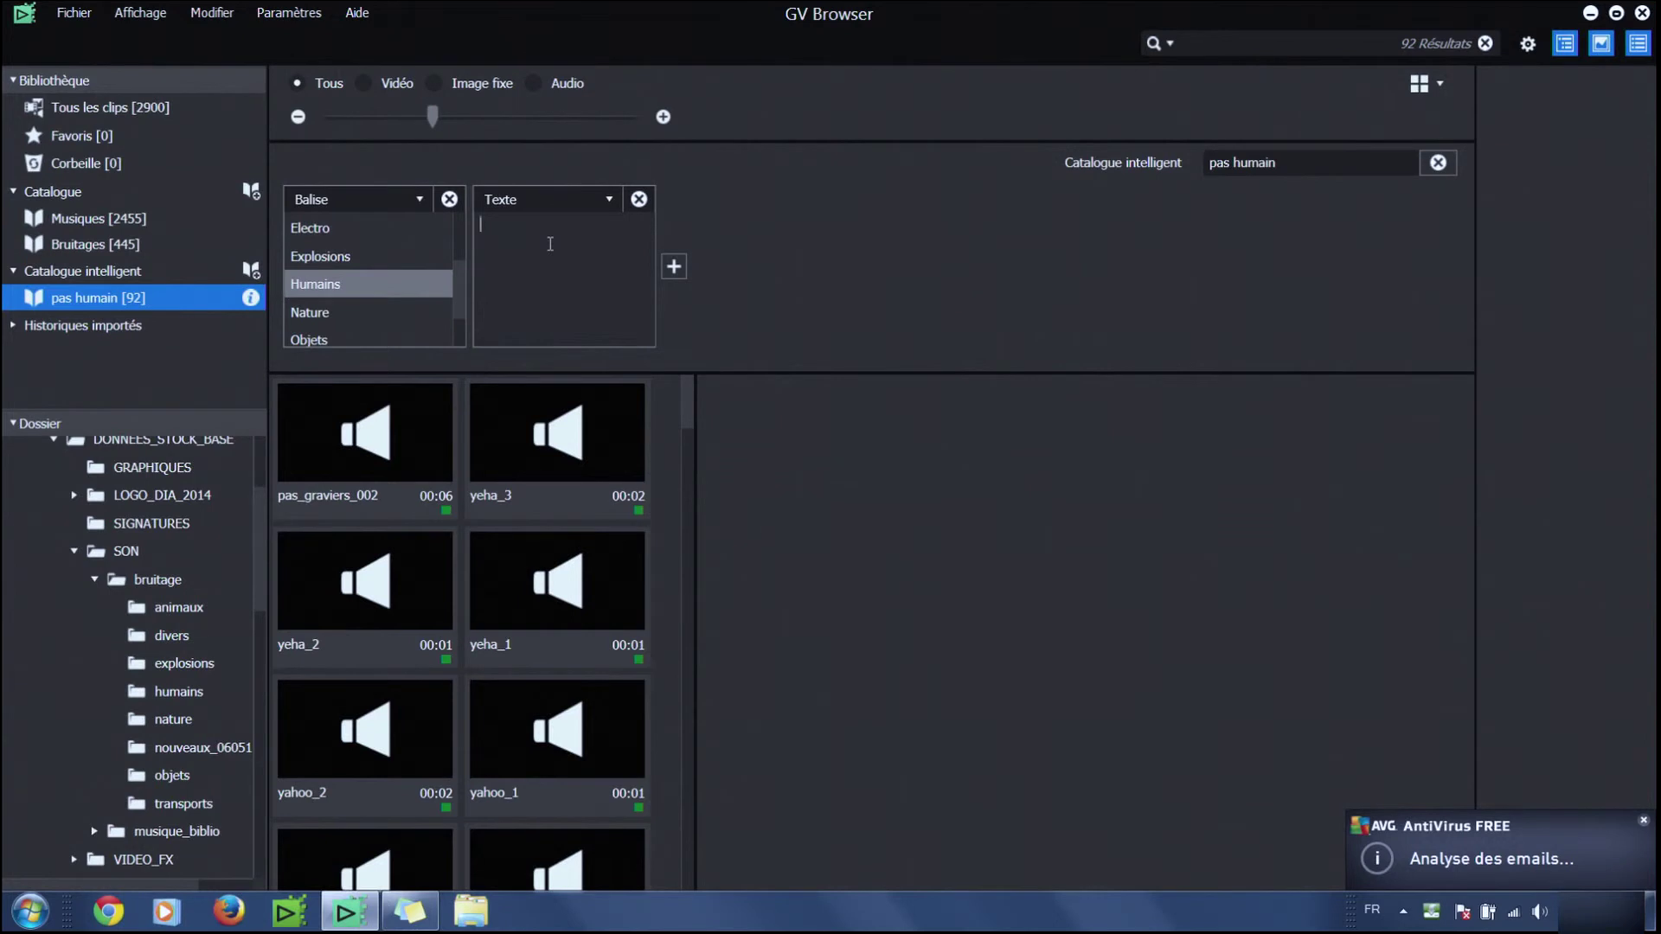
text(pas)
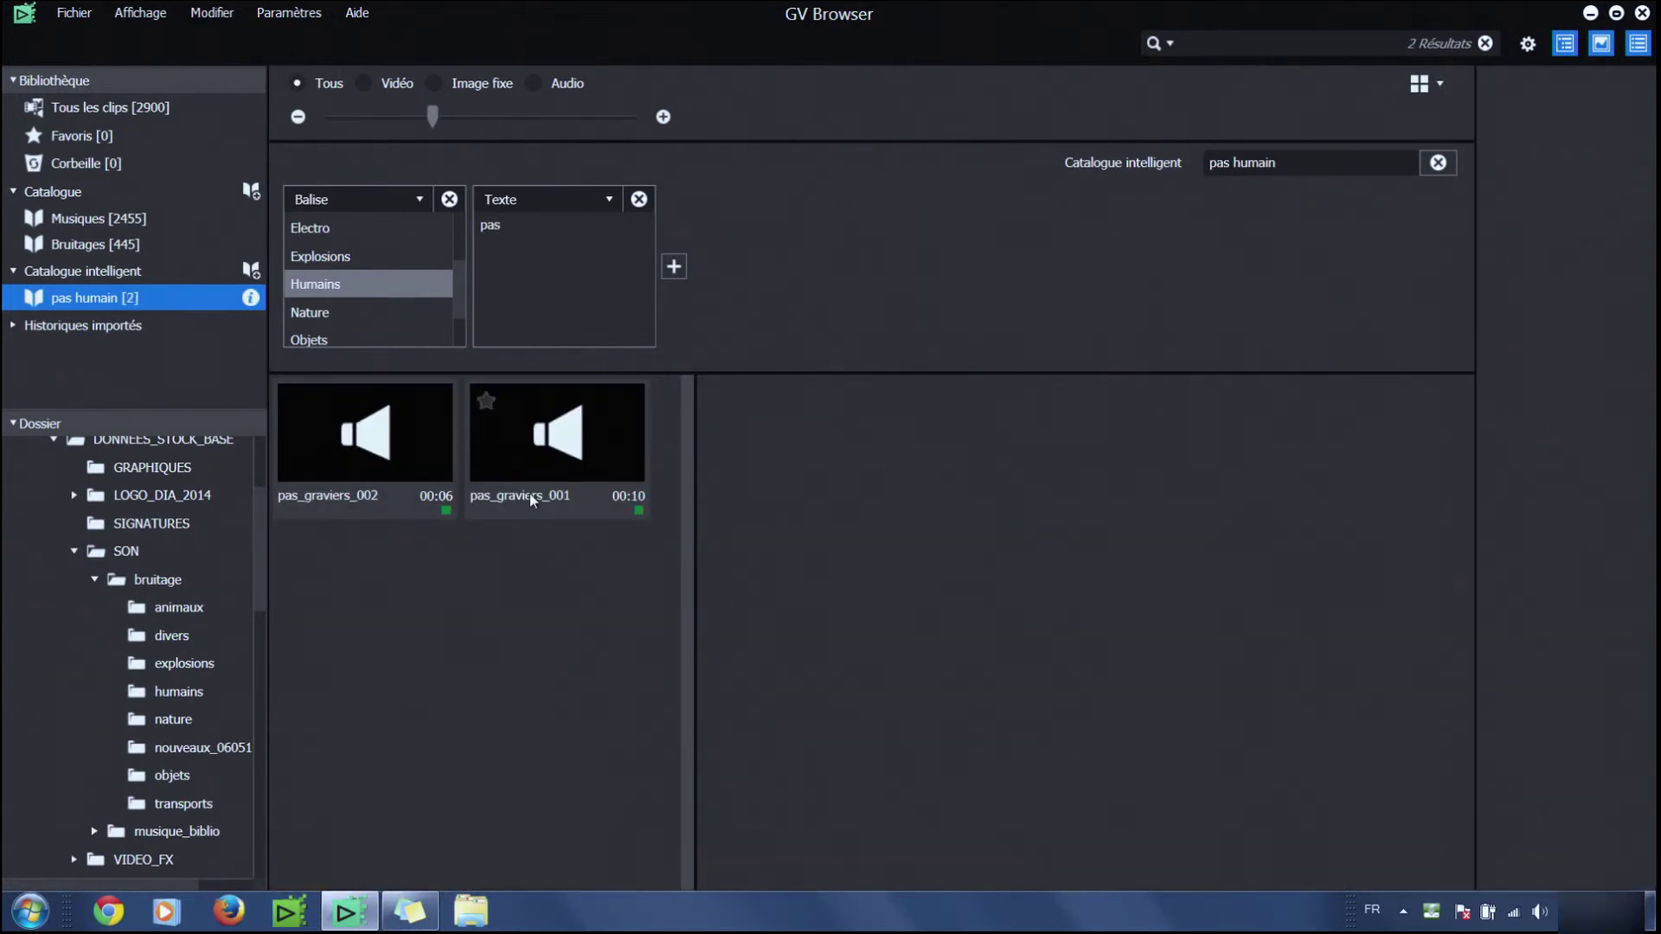
Step: Inspect the clip information of pas_graviers_002 and pas_graviers_001, including the Balise and Commentaire fields
click(545, 460)
click(419, 458)
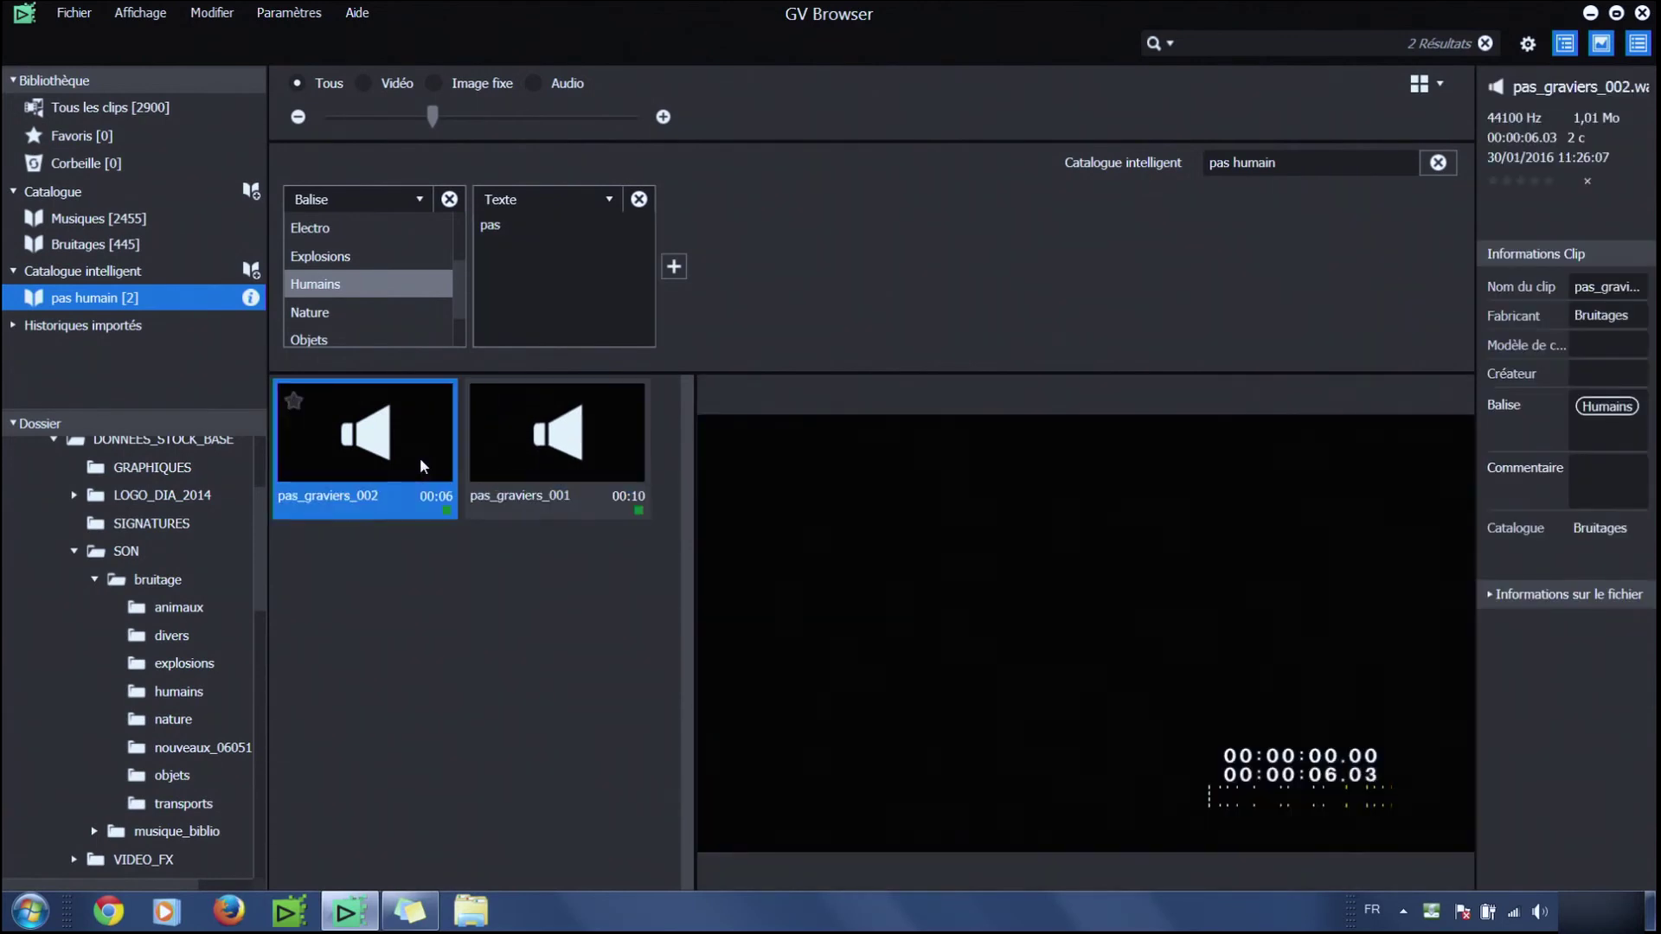
click(538, 427)
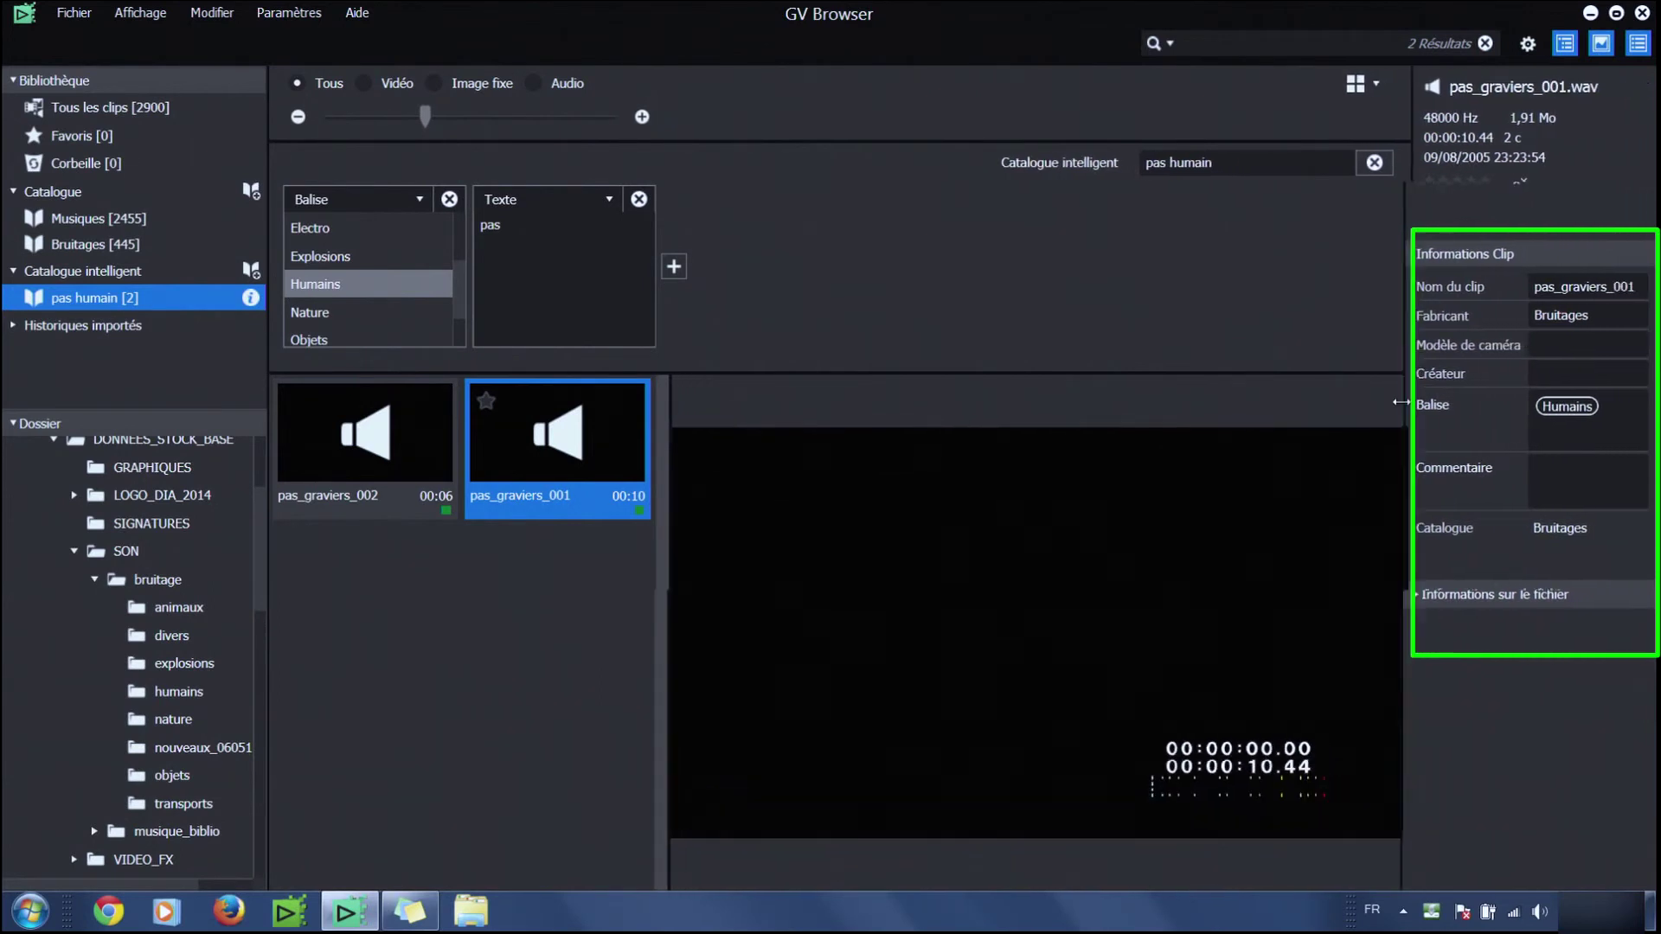
click(1559, 481)
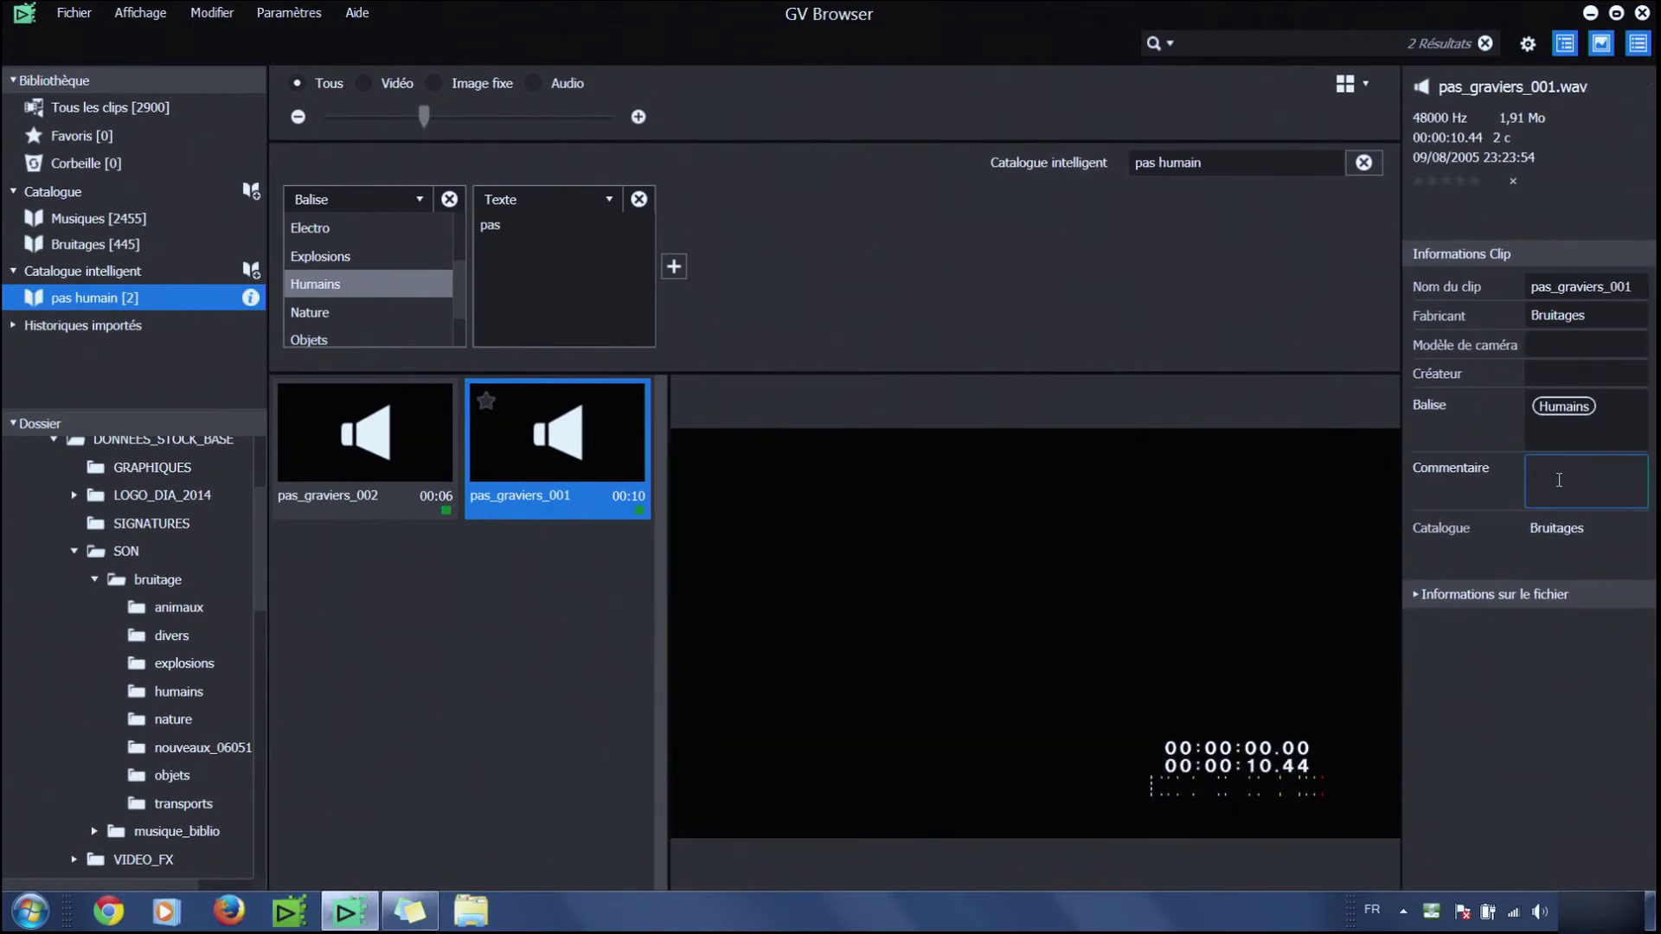
Step: Add a third criterion of type Commentaire to the "pas humain" smart catalogue
click(675, 273)
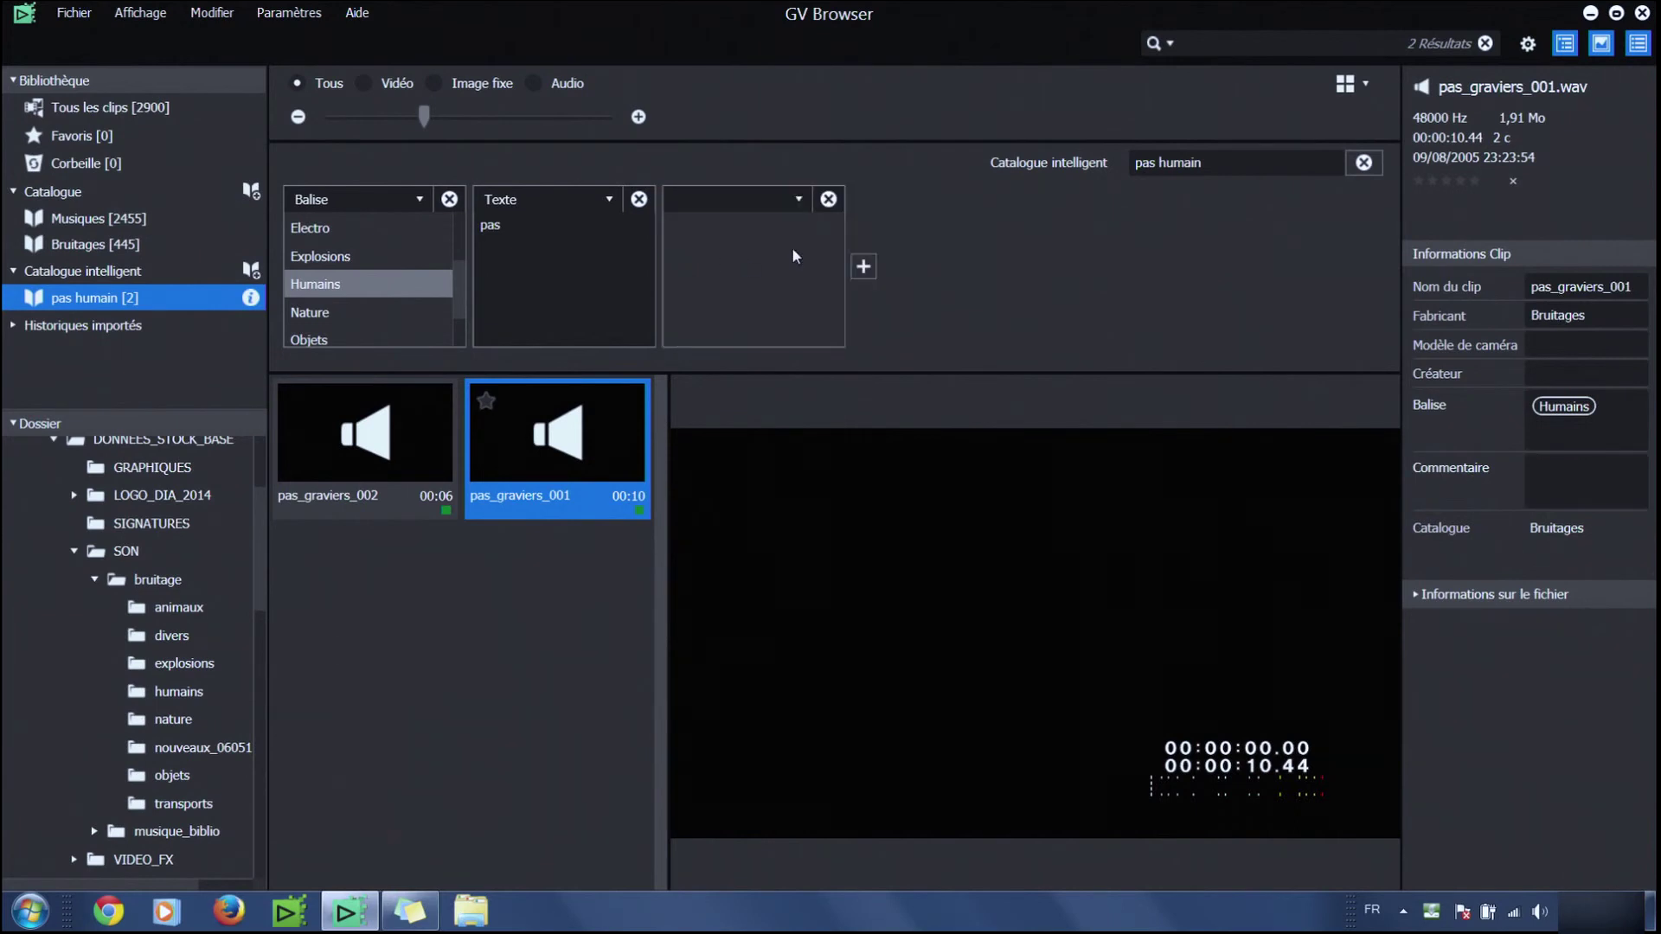
click(798, 200)
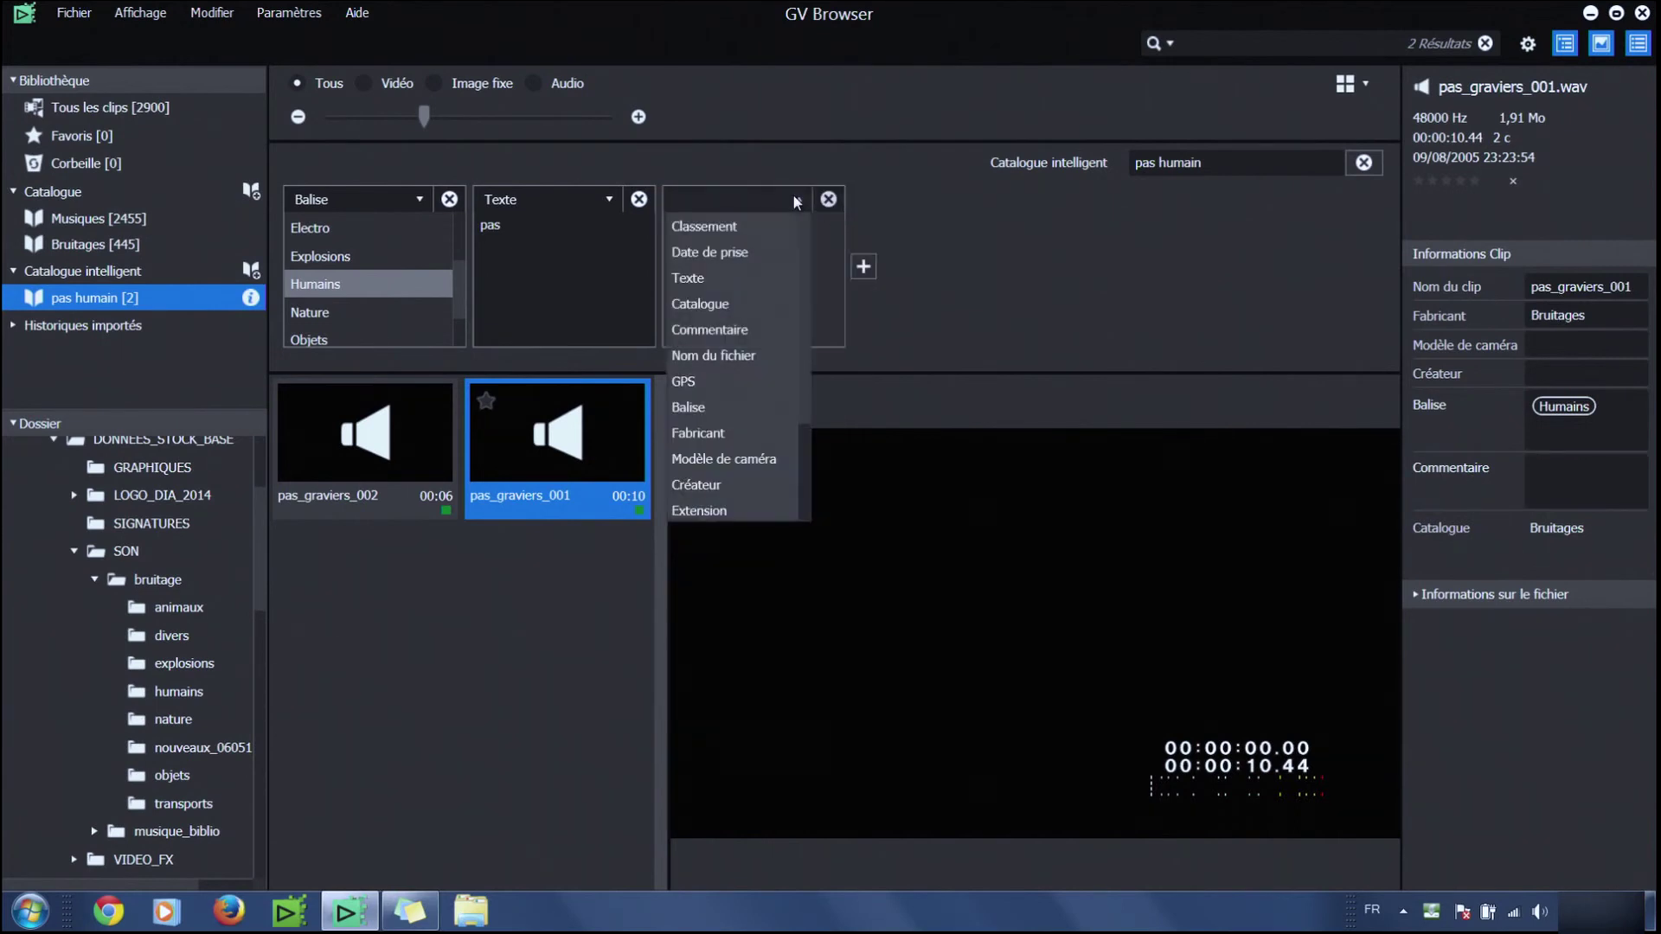
click(737, 331)
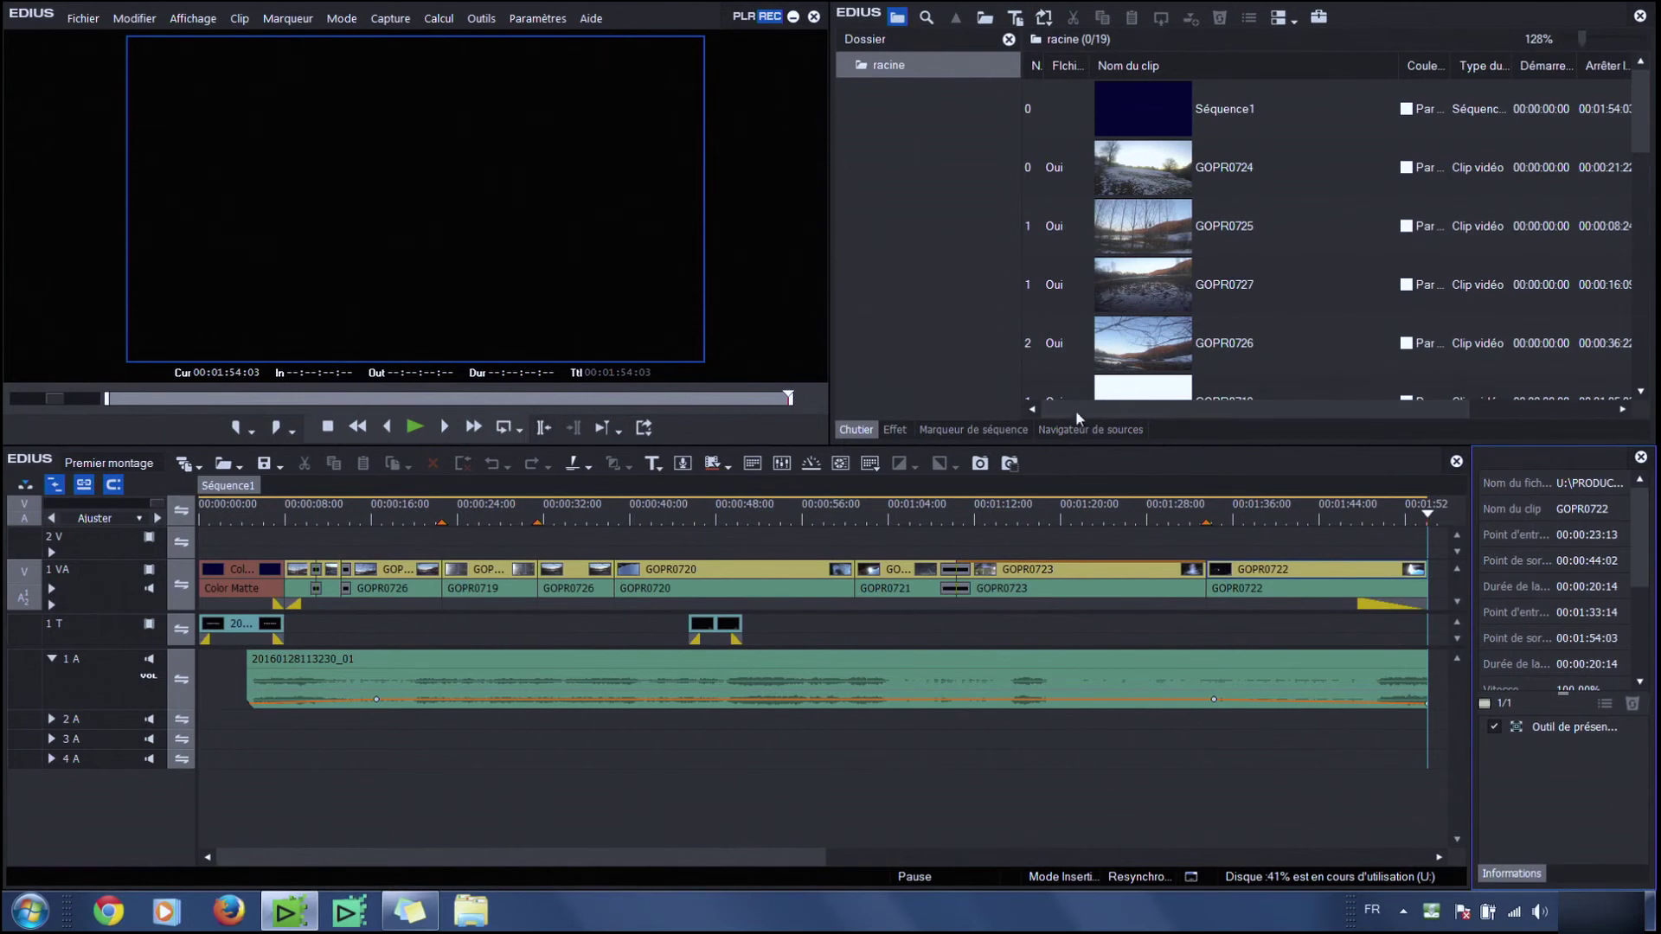
Step: In EDIUS, open the source navigator and browse all clips of the GV Browser library
click(1101, 432)
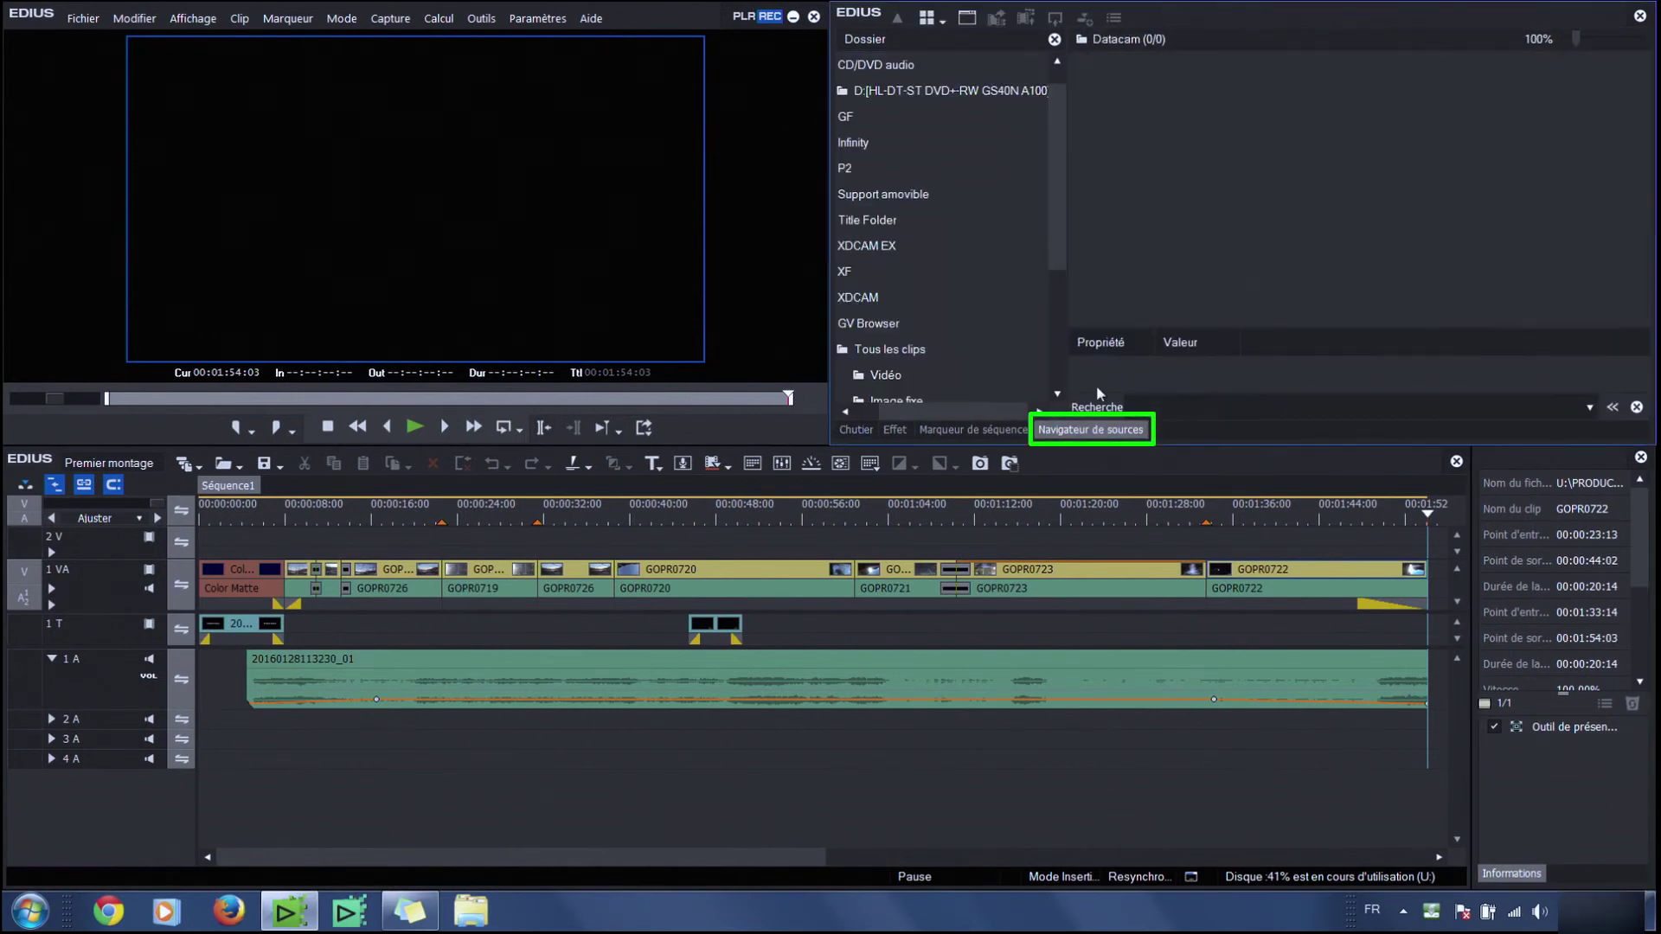
drag(1056, 225, 1045, 338)
drag(911, 415, 883, 416)
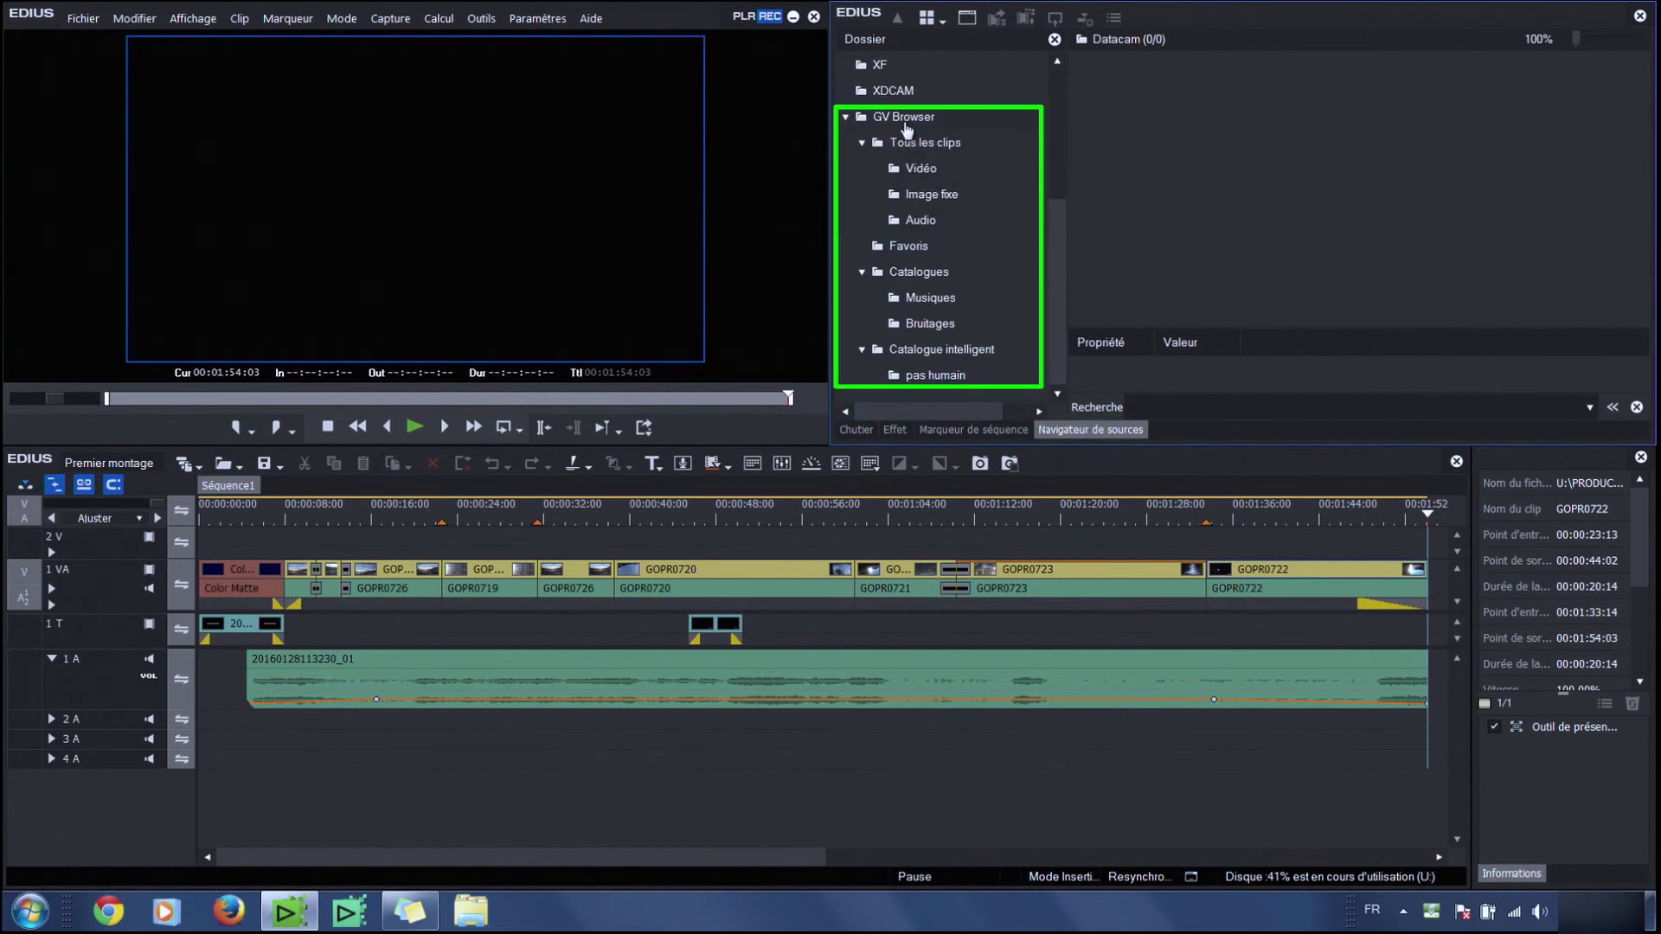
click(905, 119)
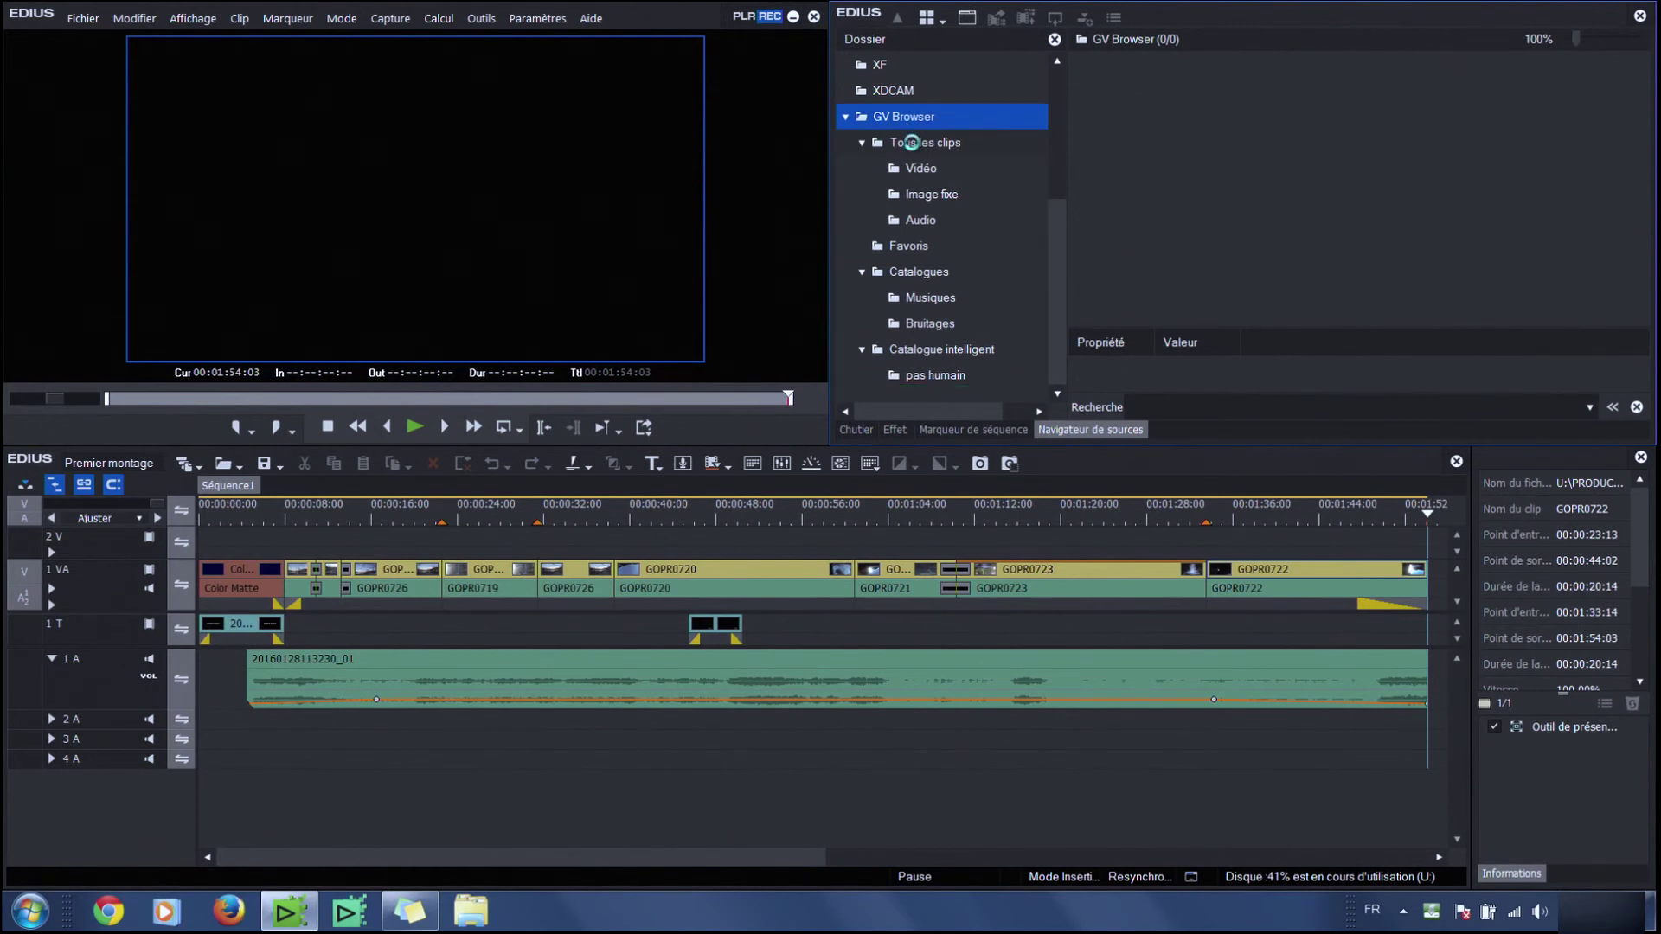
click(912, 142)
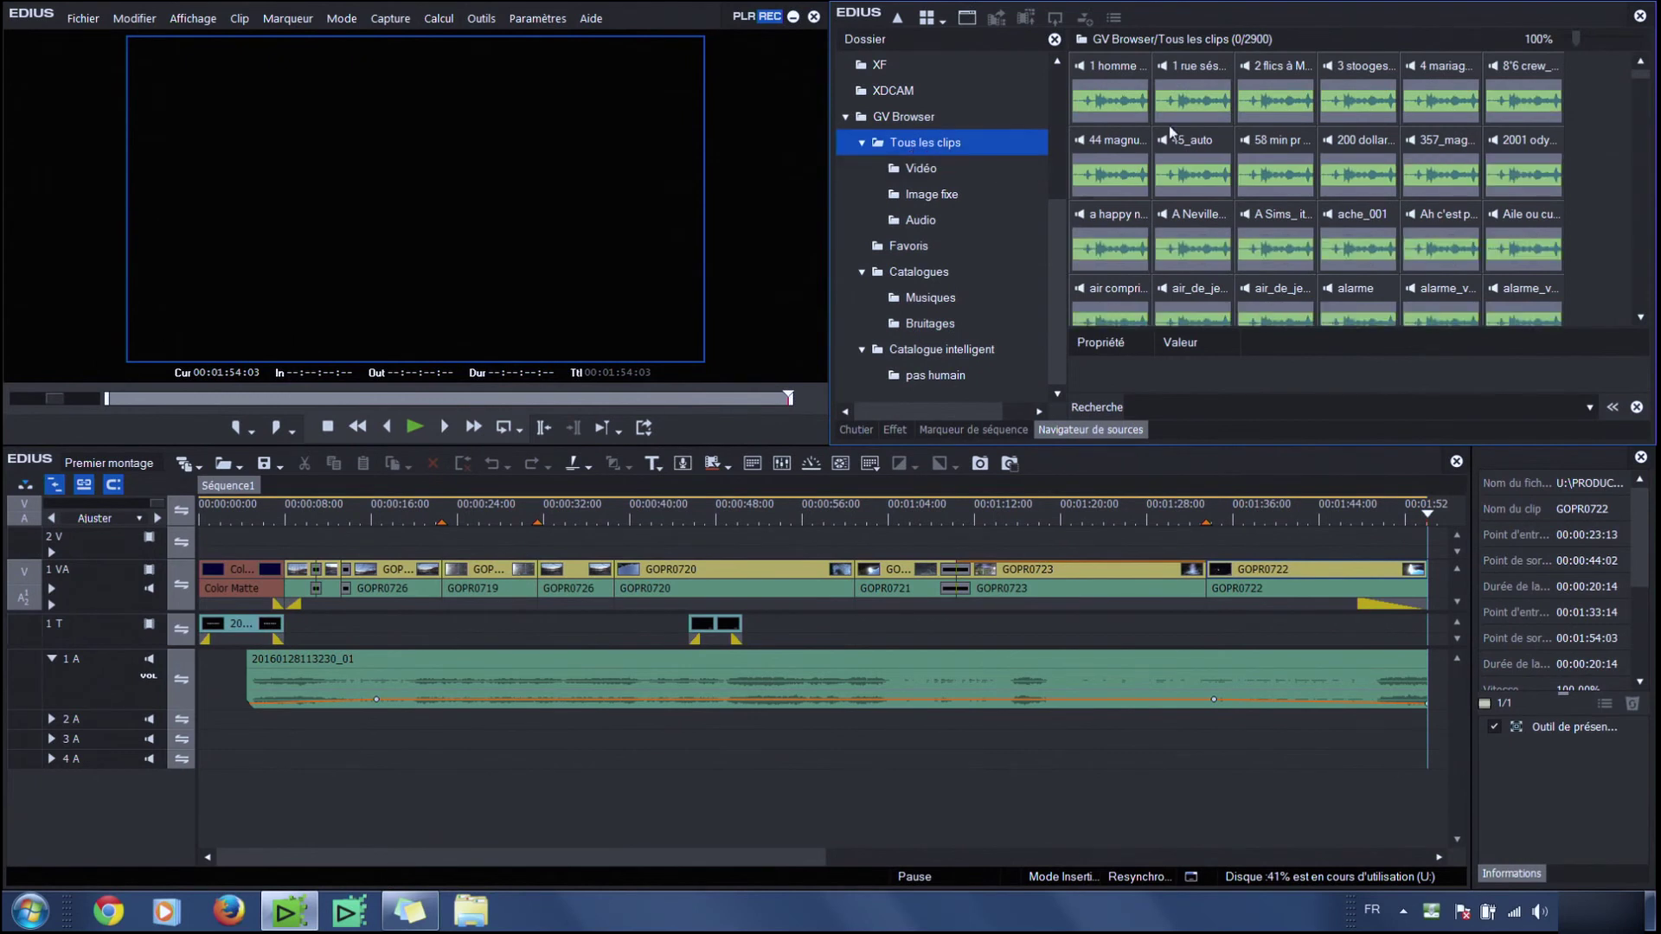
drag(1647, 83, 1647, 131)
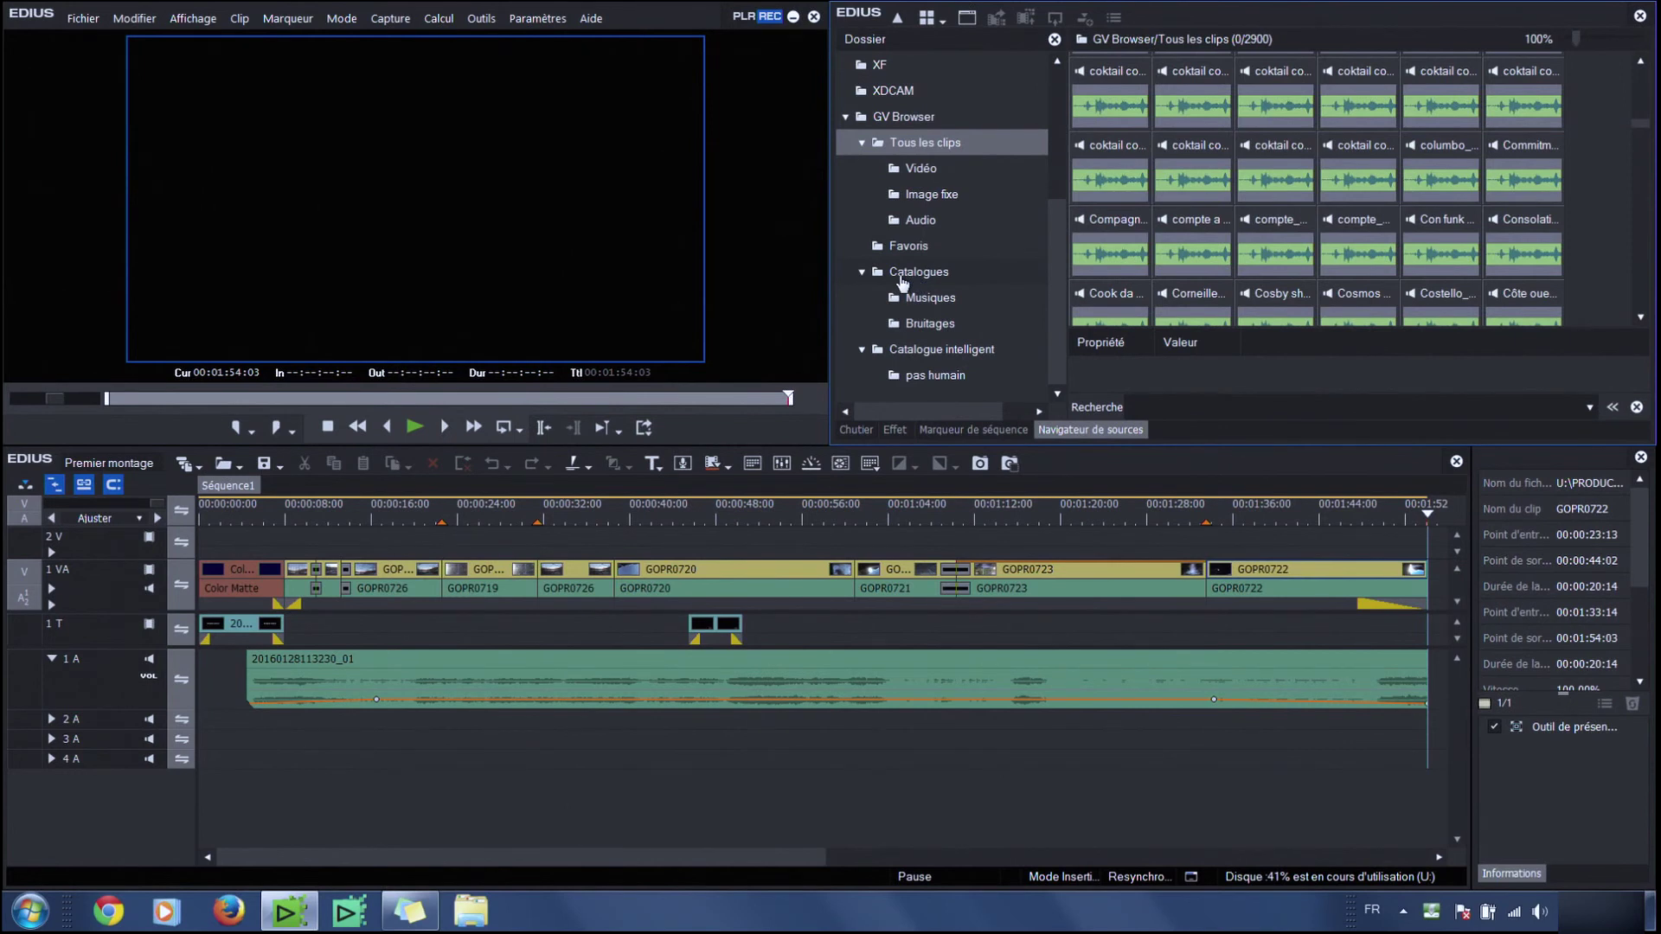
Step: View the contents of the Musiques and Bruitages catalogues and the "pas humain" smart catalogue
click(912, 278)
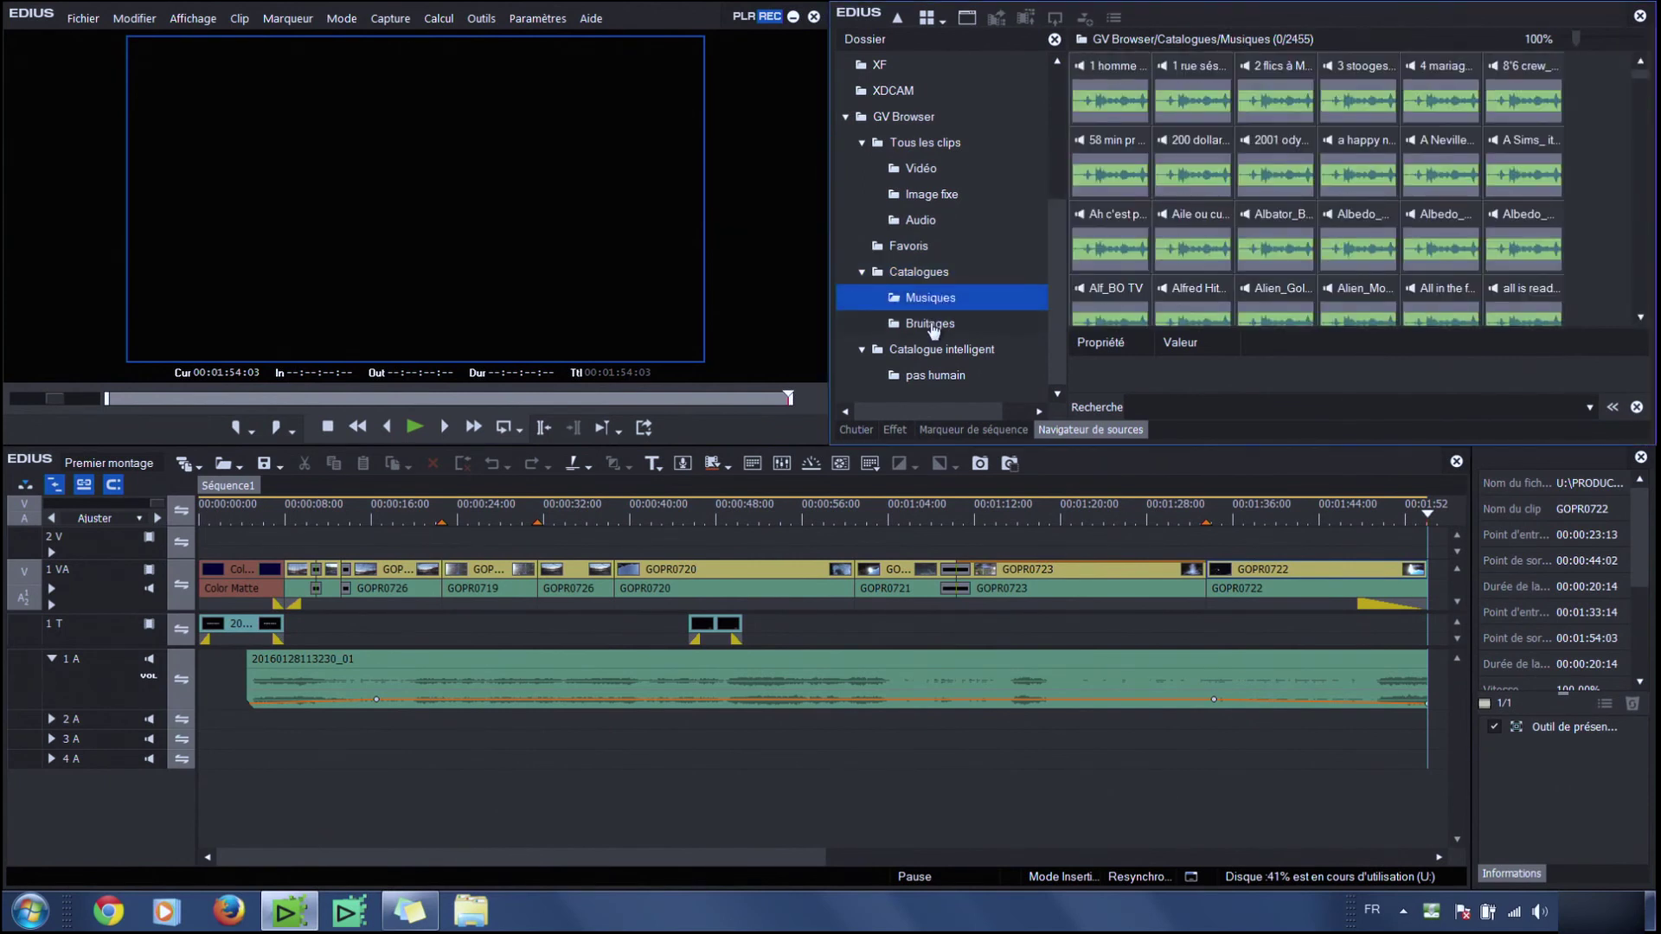
click(931, 325)
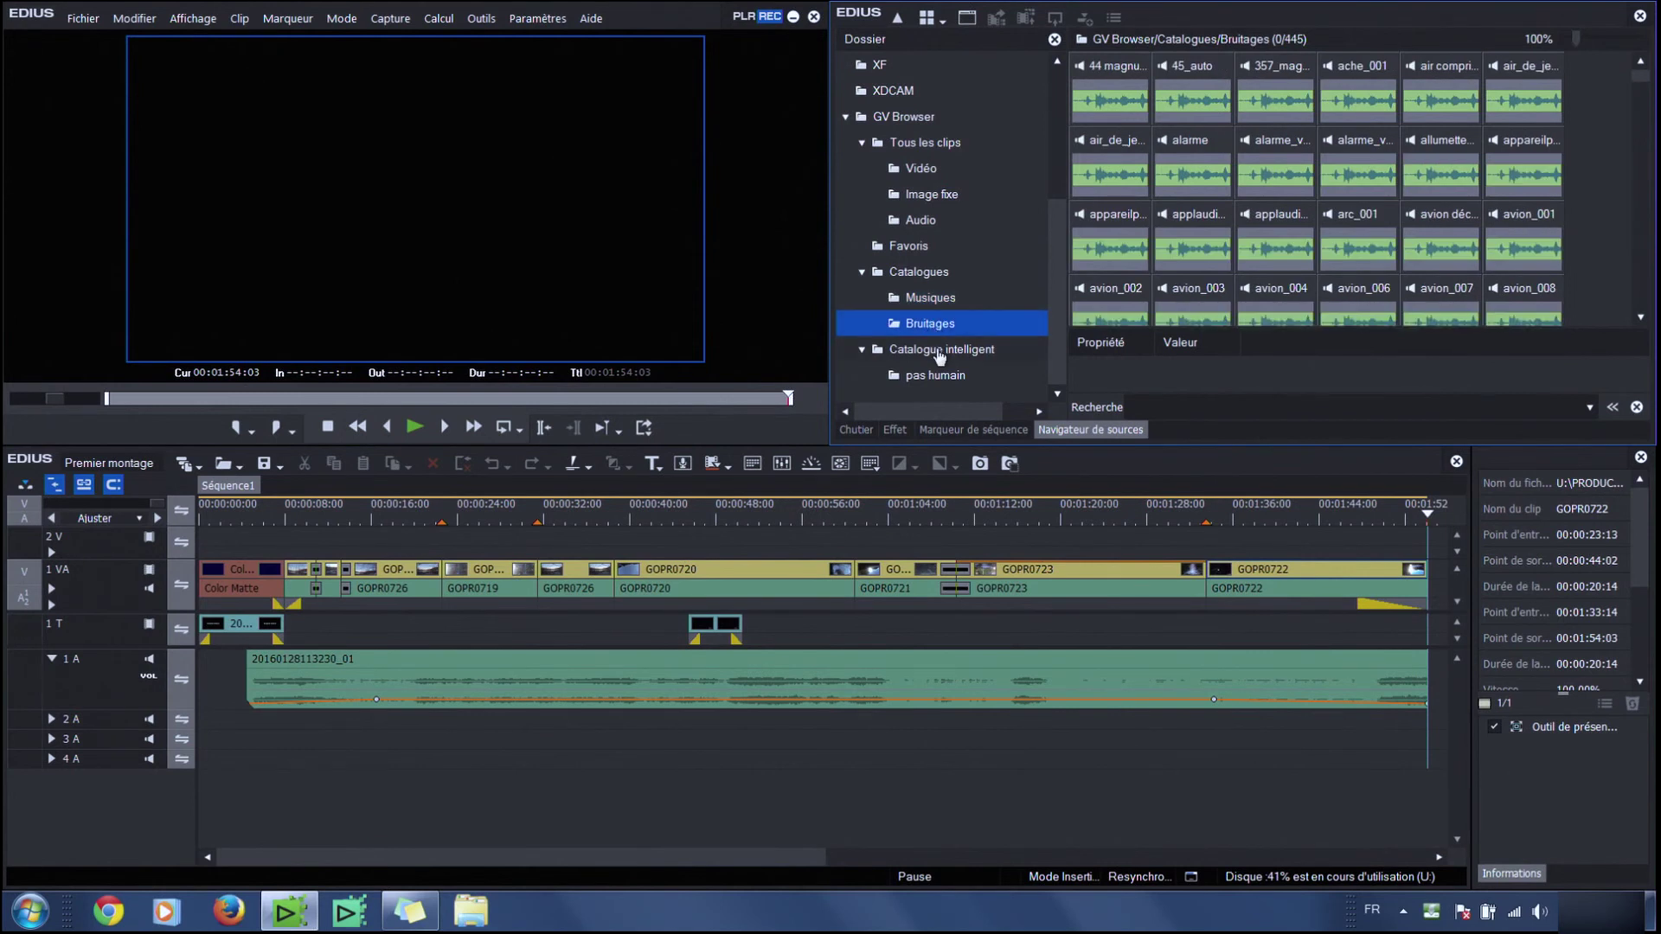
click(939, 351)
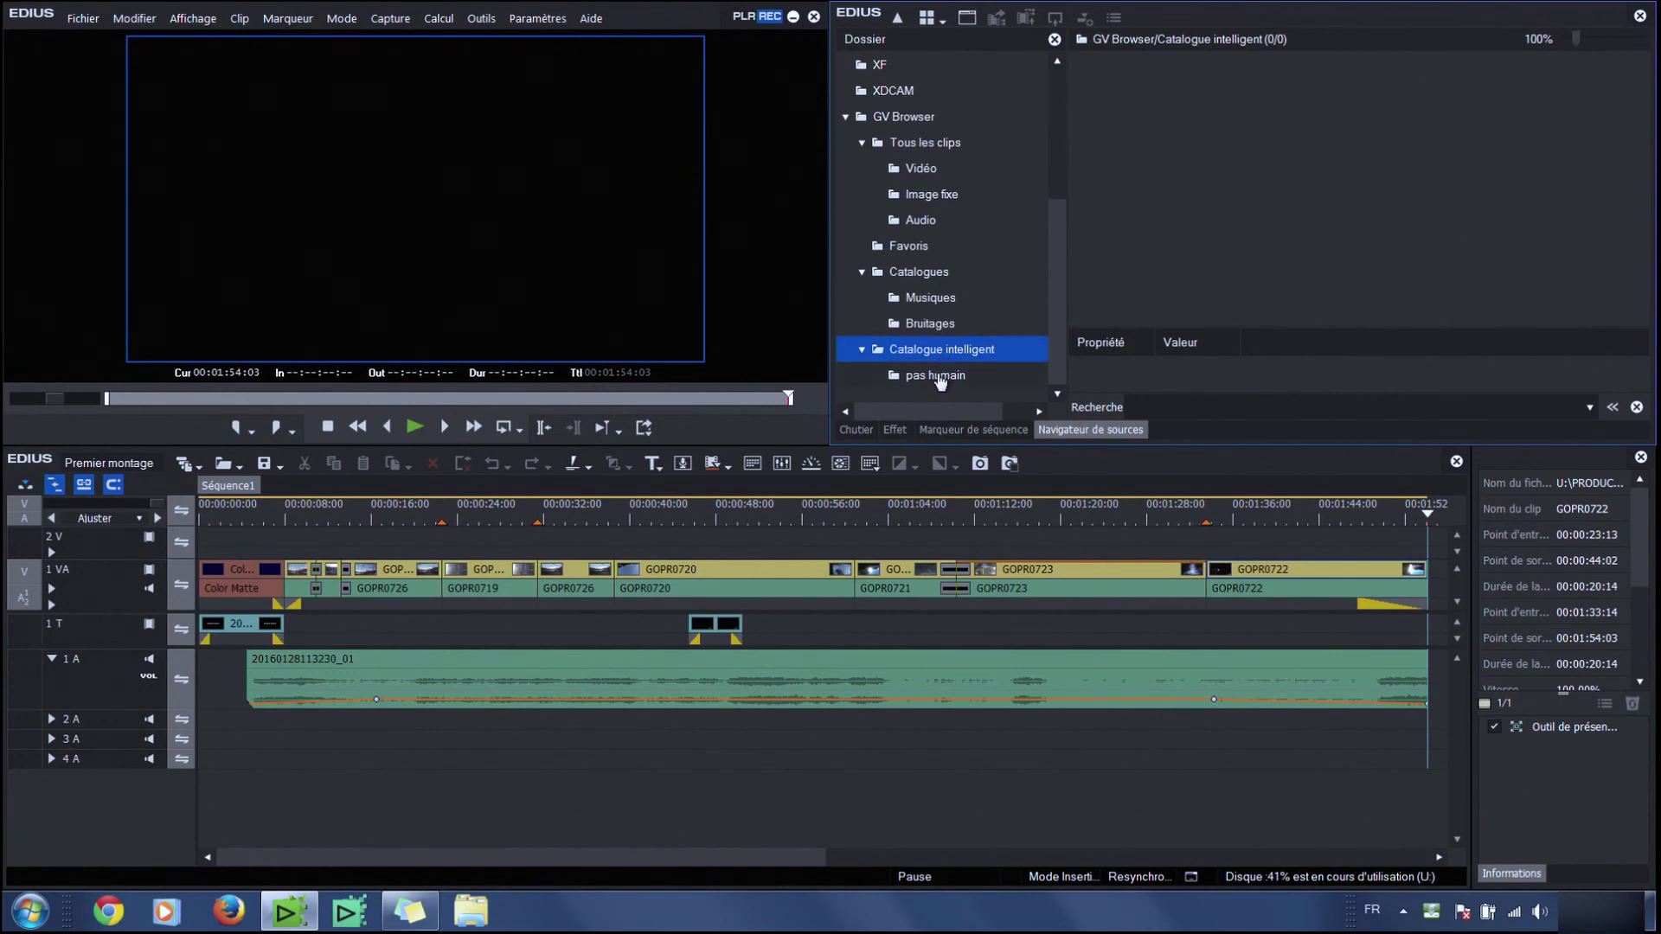
click(940, 377)
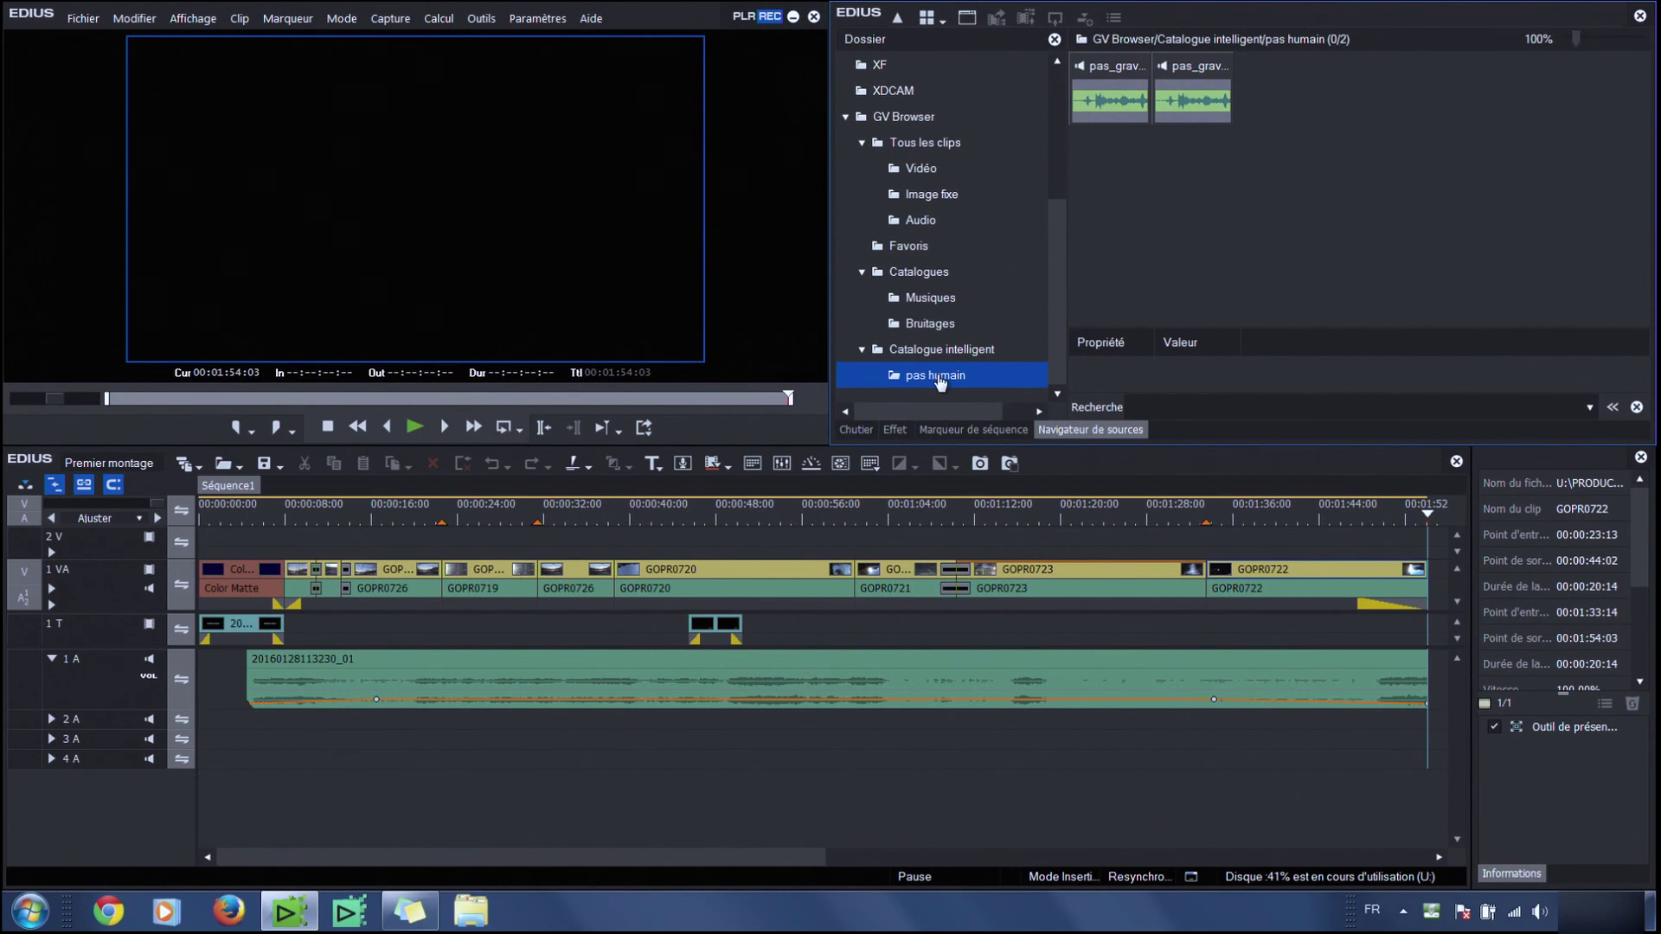